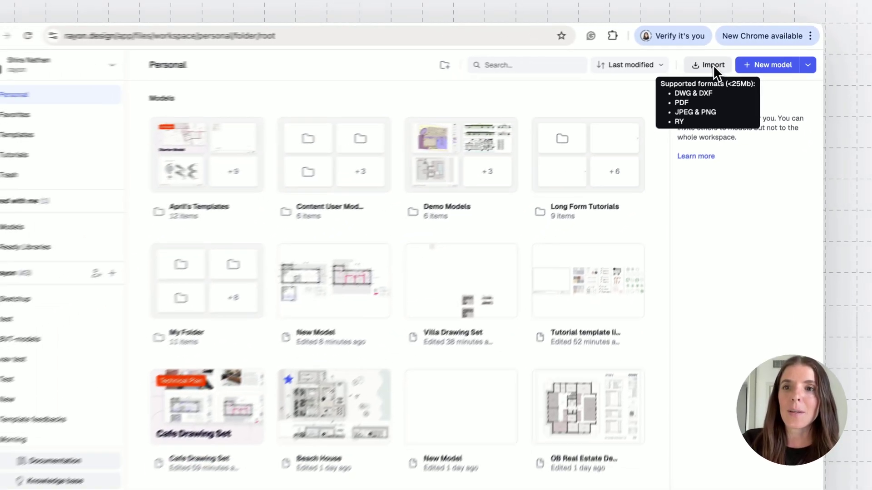
# - Import the Cafe_AS_BUILT_Drawings_Set.dwg file from the Desktop folder
pyautogui.click(653, 94)
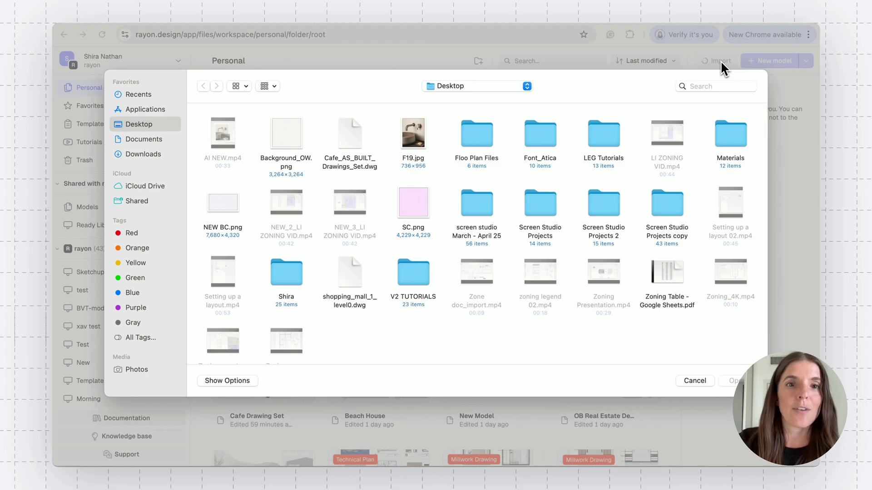
pyautogui.click(347, 144)
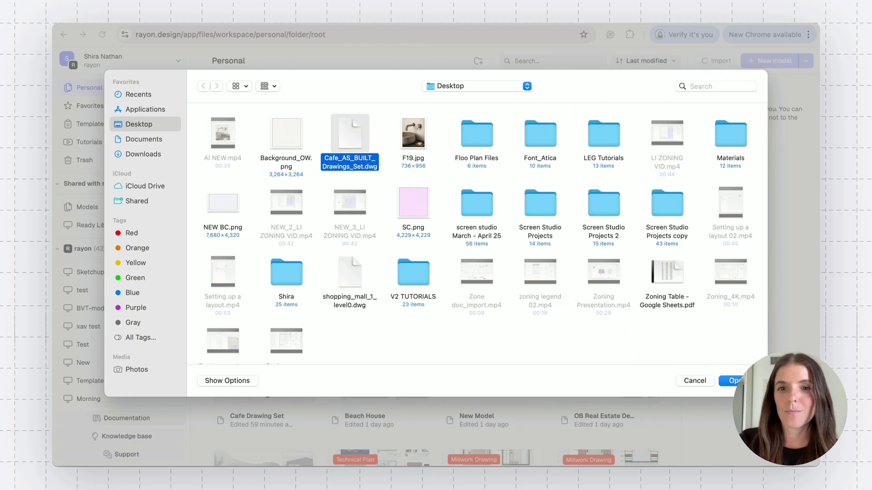
pyautogui.click(732, 380)
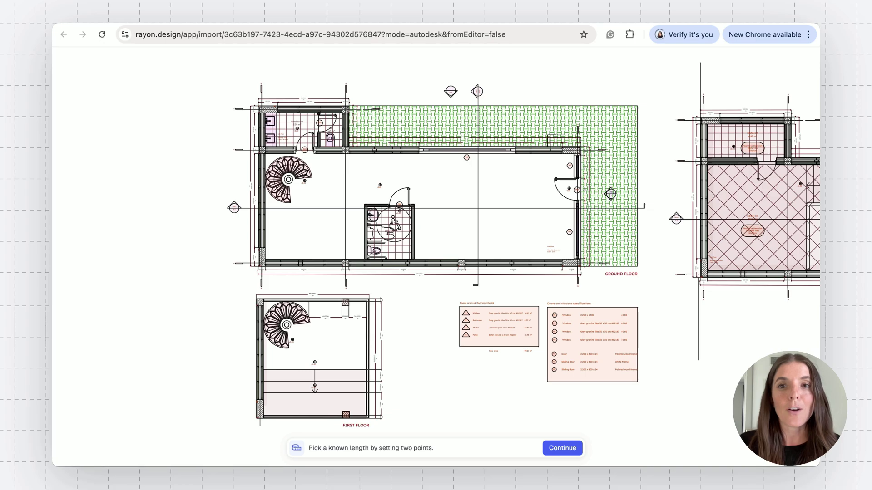
# - Pick both ends of the dimension beside door D01 on the ground floor plan as the known length
pyautogui.hscroll(5, 740, 354)
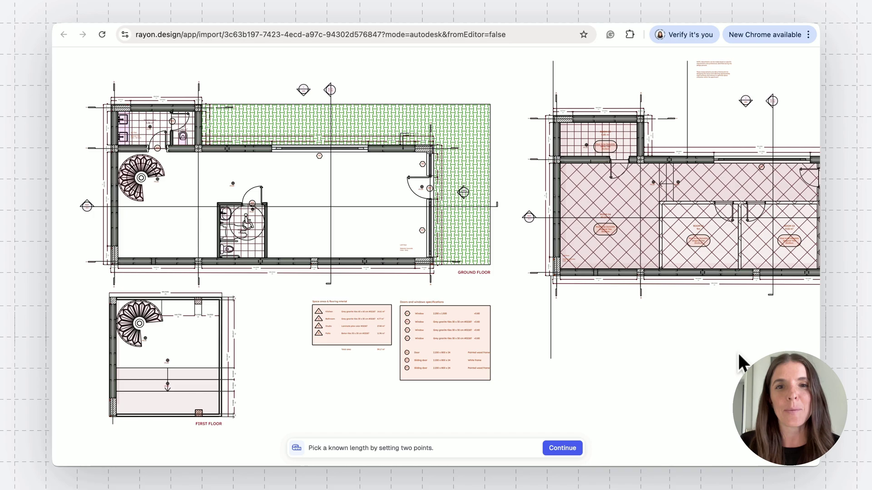
pyautogui.scroll(-2, 737, 353)
pyautogui.hscroll(5, 737, 356)
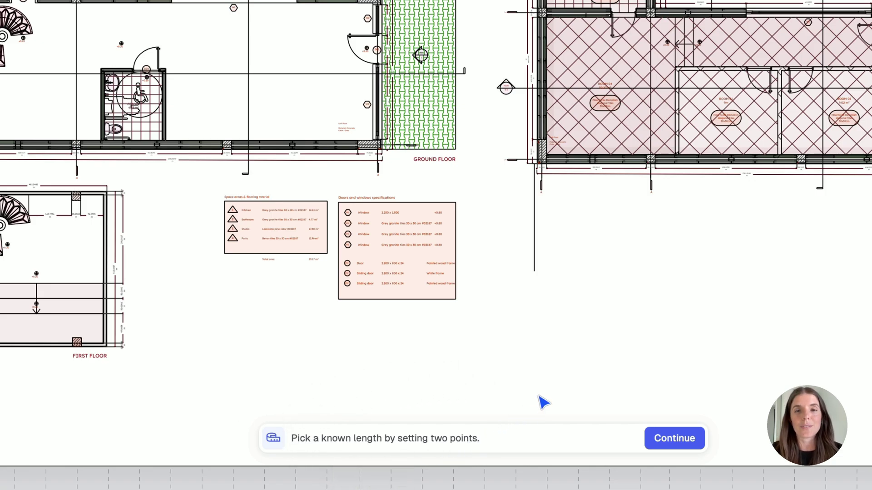
pyautogui.scroll(5, 544, 403)
pyautogui.hscroll(-3, 543, 402)
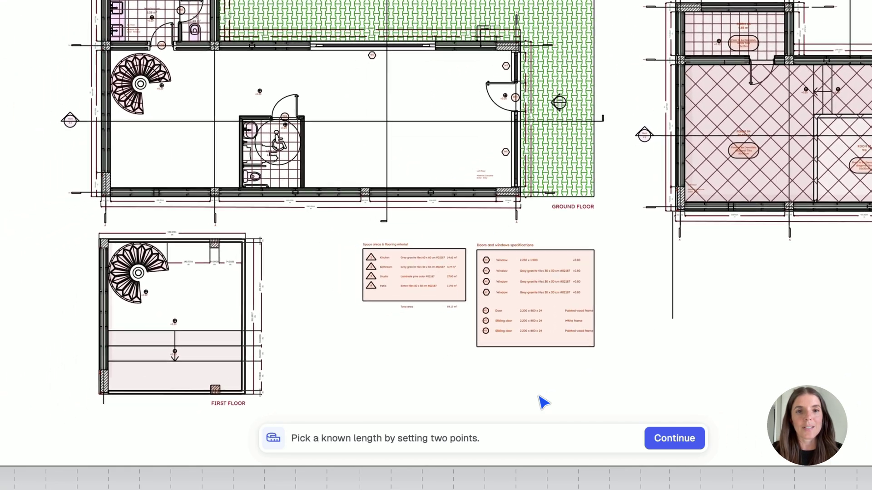
pyautogui.scroll(5, 443, 186)
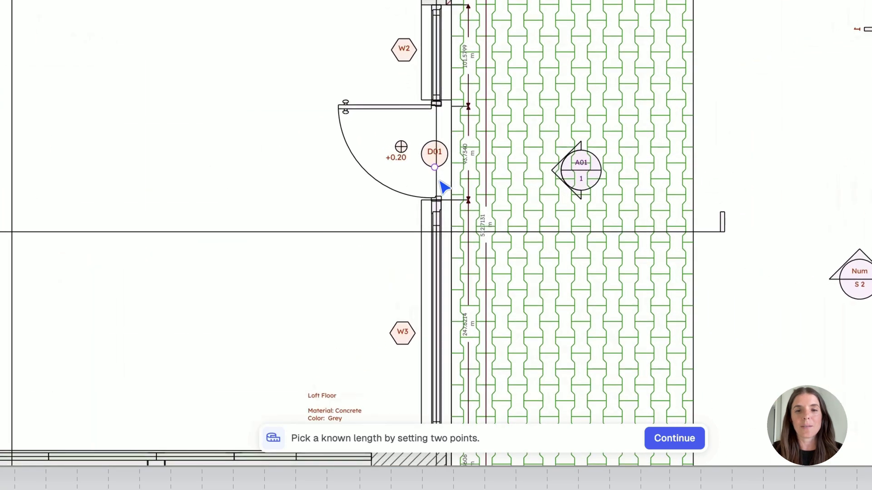
pyautogui.scroll(4, 444, 186)
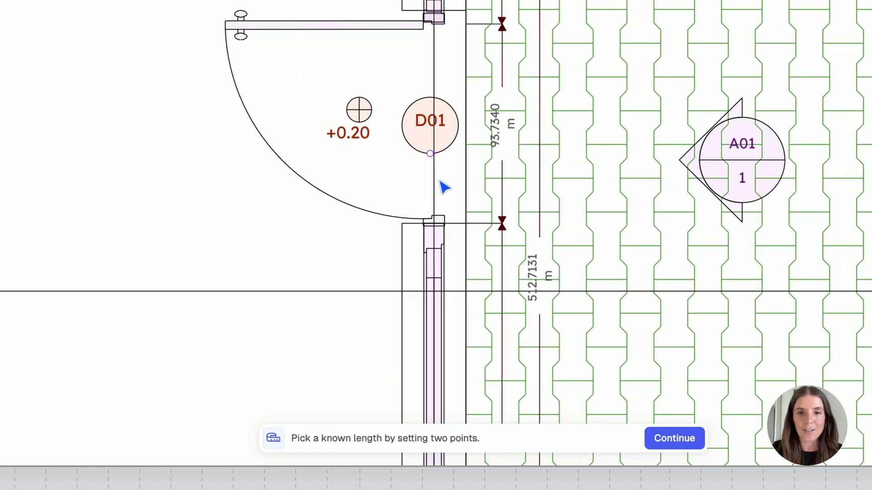
pyautogui.hscroll(-2, 444, 188)
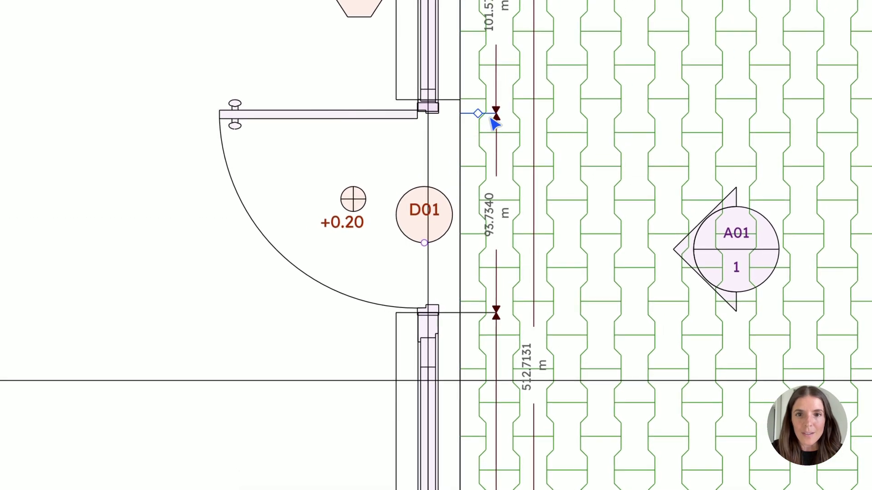
pyautogui.click(521, 29)
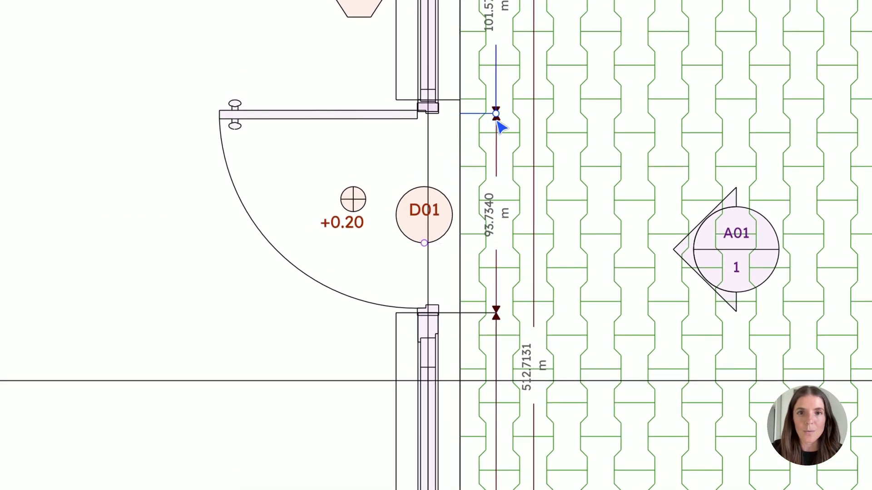
pyautogui.click(495, 114)
pyautogui.click(496, 313)
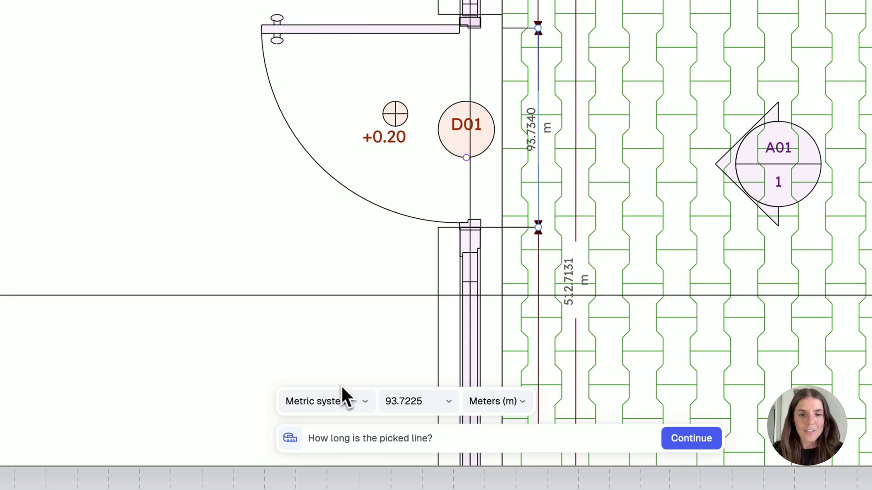
# - Set the picked line's length to 94 in centimeters, keeping the metric system, and continue the import
pyautogui.click(366, 402)
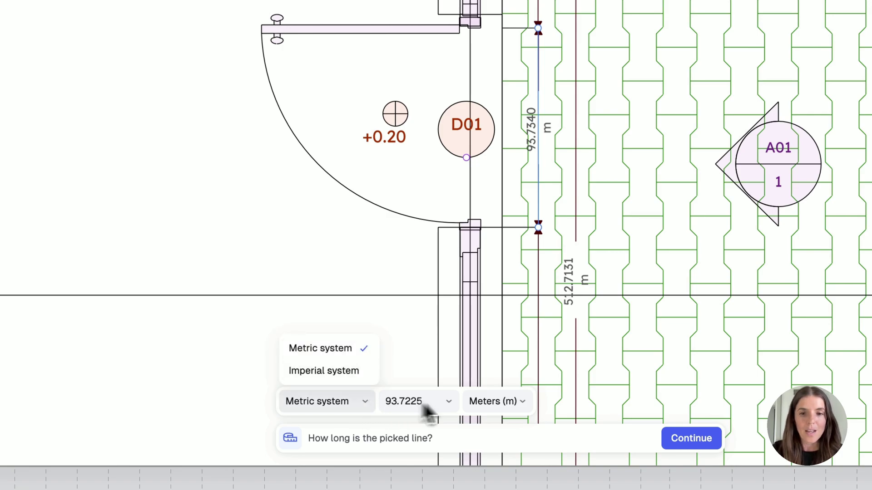
pyautogui.click(518, 401)
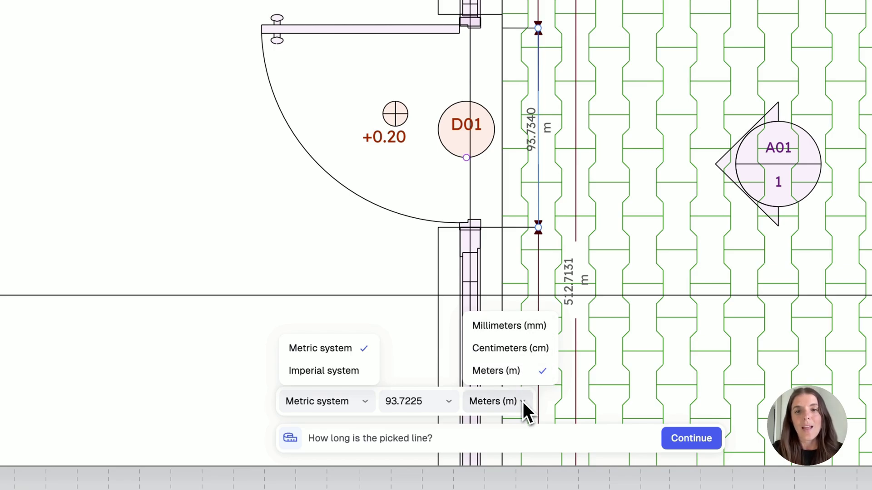
pyautogui.click(448, 402)
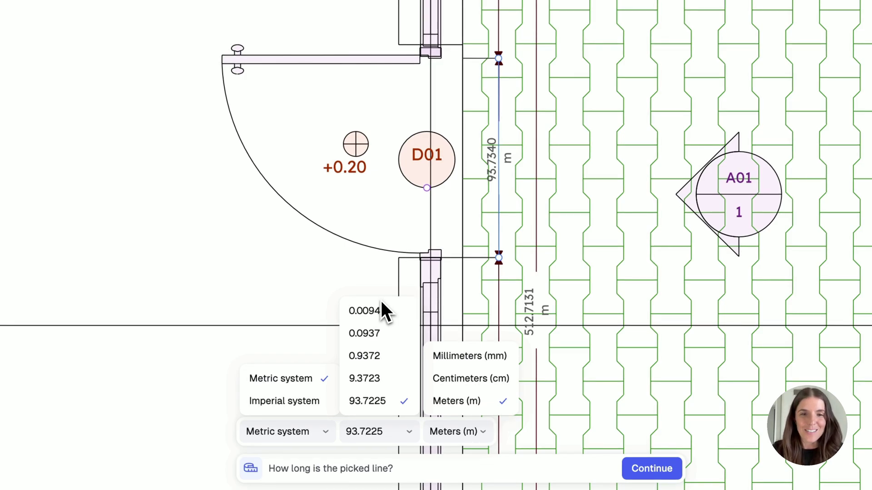
pyautogui.click(456, 379)
pyautogui.click(409, 431)
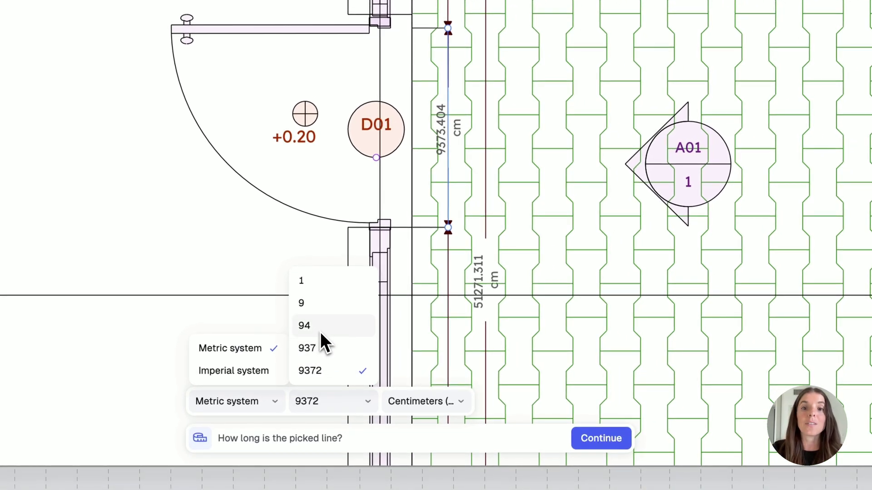
pyautogui.click(321, 332)
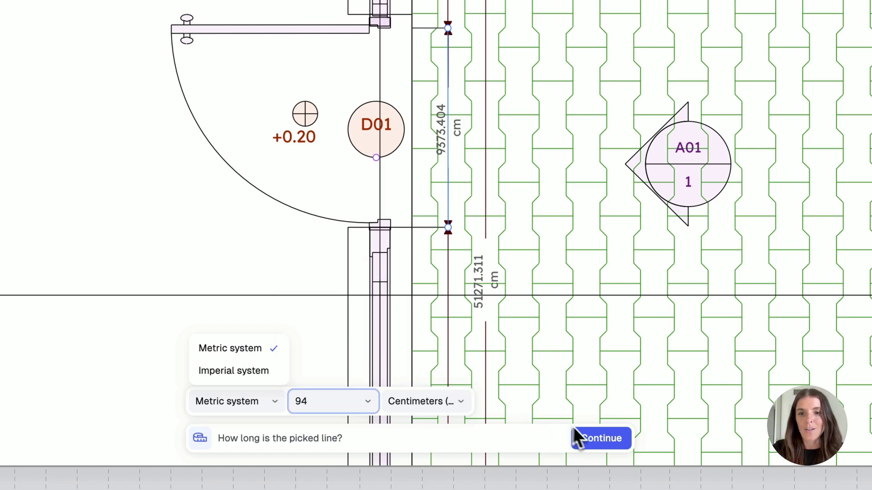
pyautogui.click(597, 438)
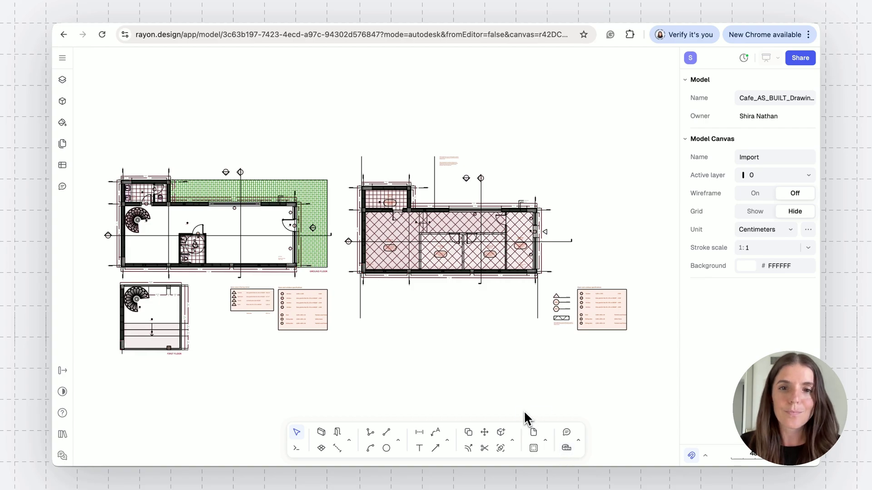
# - Measure the distance between both ends of door D01's opening dimension on the ground floor plan
pyautogui.hscroll(-3, 524, 410)
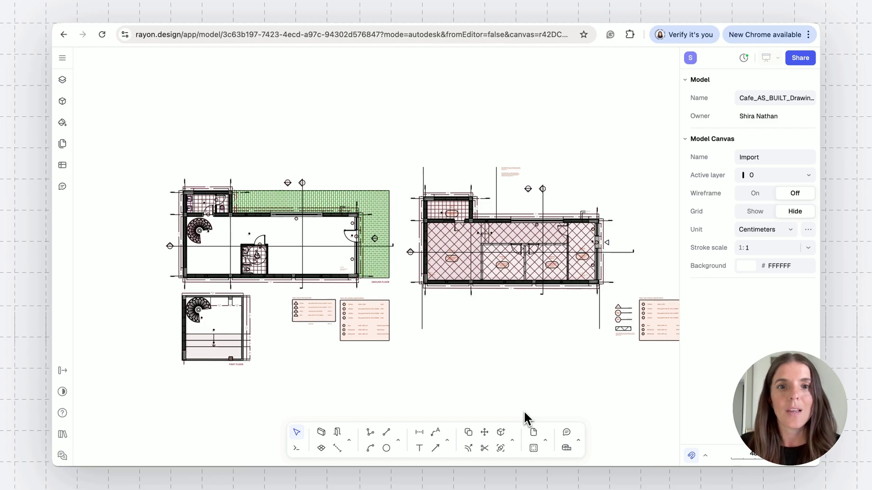
pyautogui.hscroll(-2, 422, 296)
pyautogui.scroll(10, 393, 256)
pyautogui.scroll(-5, 391, 249)
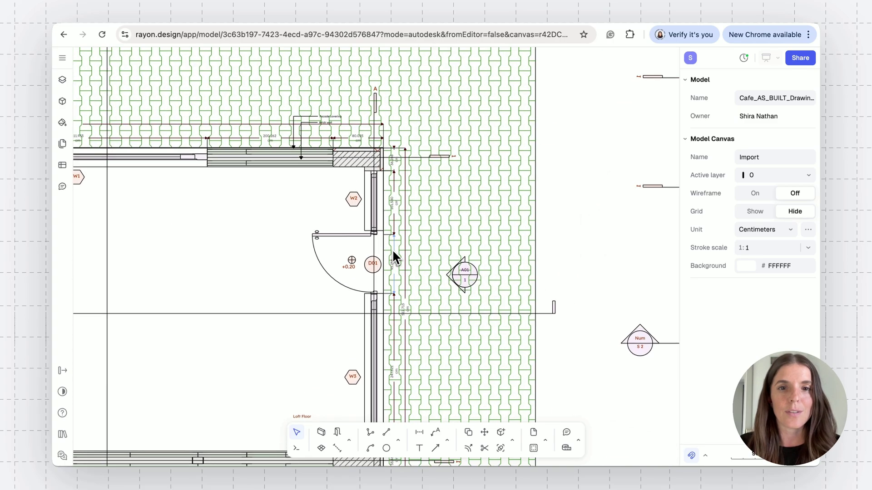
pyautogui.scroll(2, 391, 249)
pyautogui.scroll(10, 360, 282)
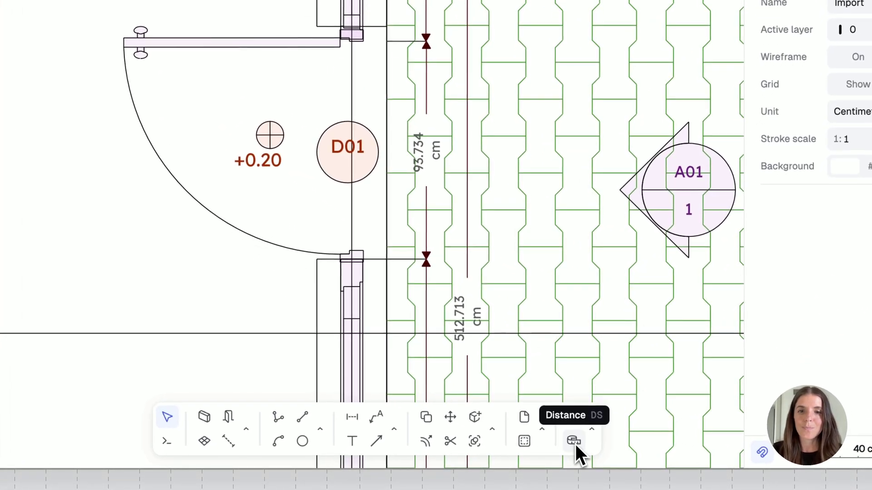
pyautogui.click(573, 443)
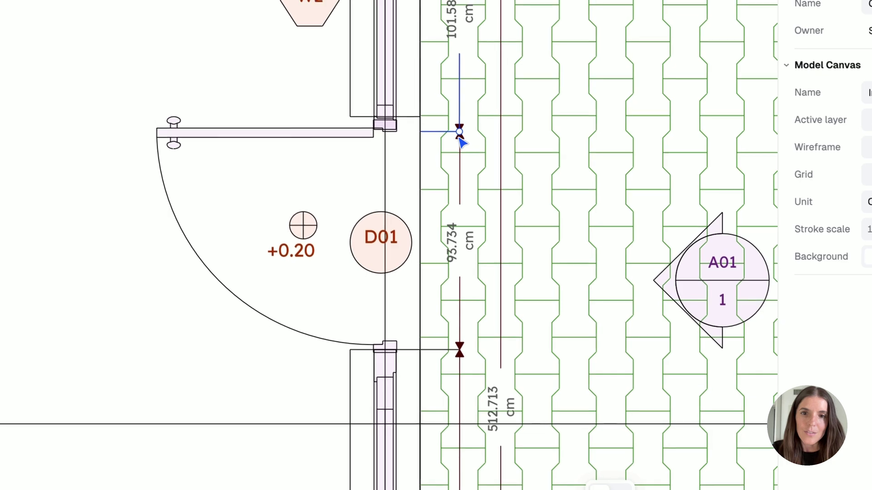
pyautogui.click(460, 133)
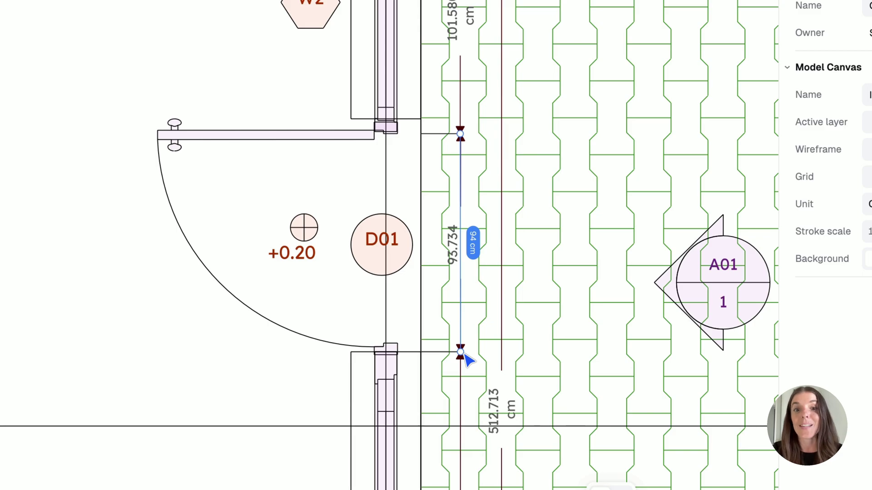
pyautogui.click(460, 353)
pyautogui.press('Escape')
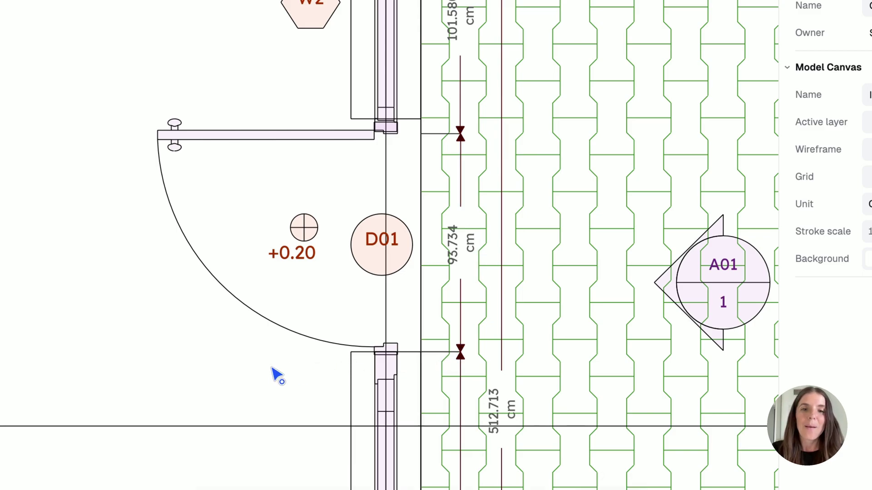
# - Review the length unit options in the model canvas's units and precision settings and close them unchanged
pyautogui.scroll(-5, 273, 375)
pyautogui.scroll(-10, 277, 377)
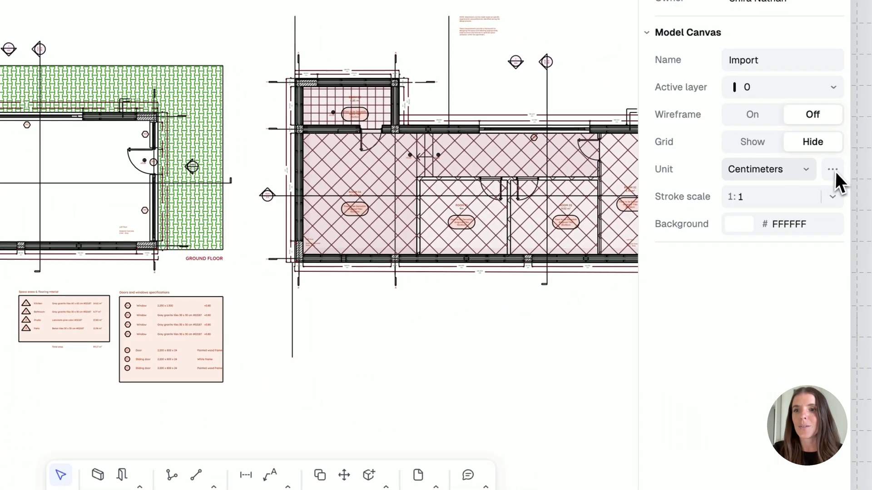
pyautogui.click(831, 169)
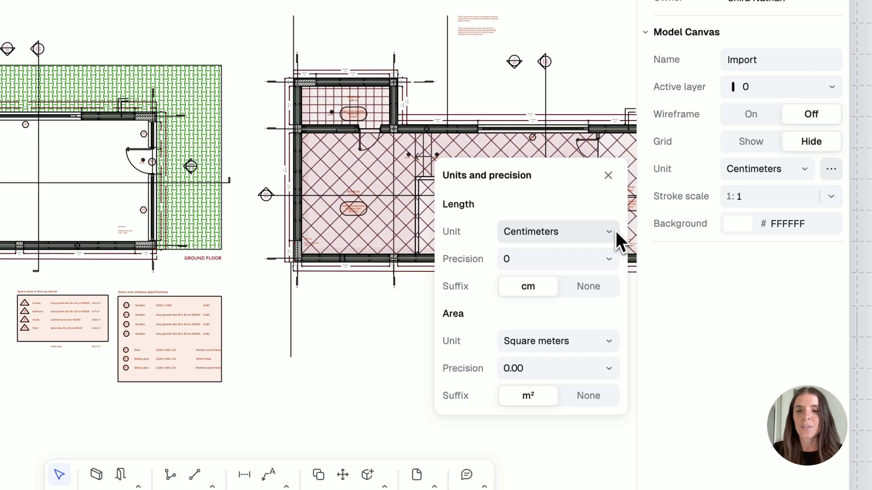
pyautogui.click(615, 231)
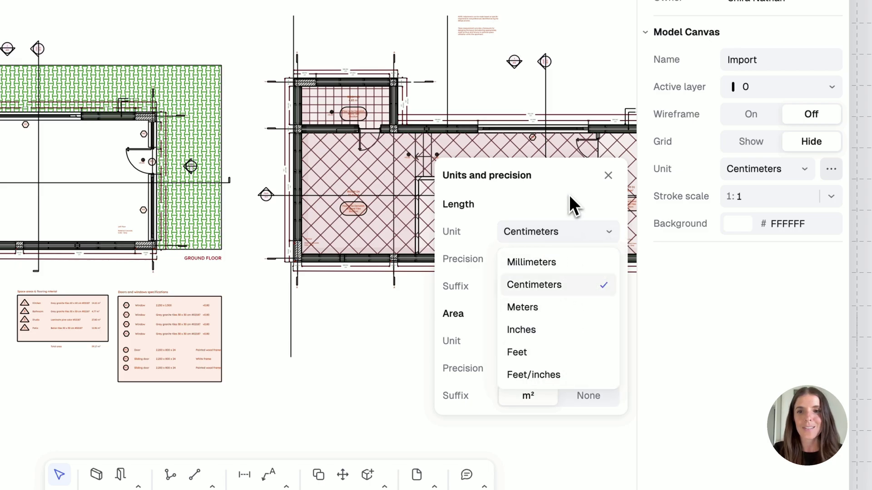
pyautogui.press('Escape')
pyautogui.press('Escape')
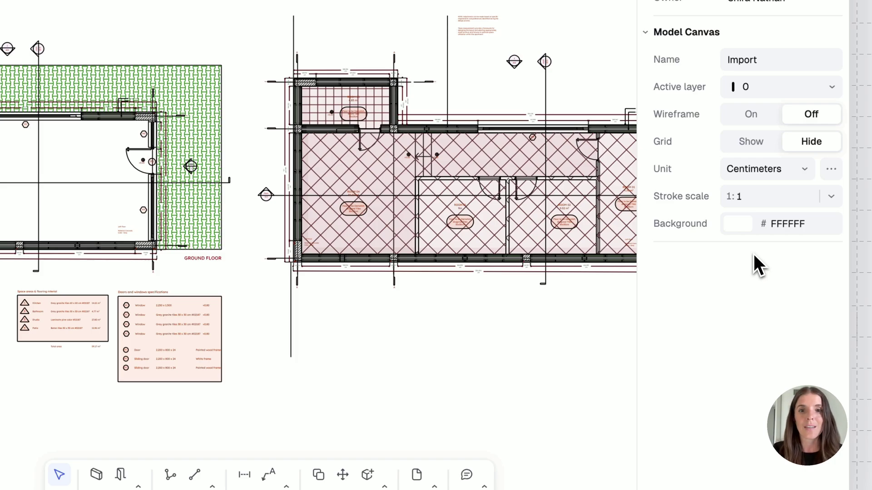
# - Start the Scale tool and select all the imported floor plans and tables as the objects to scale
pyautogui.scroll(-5, 526, 313)
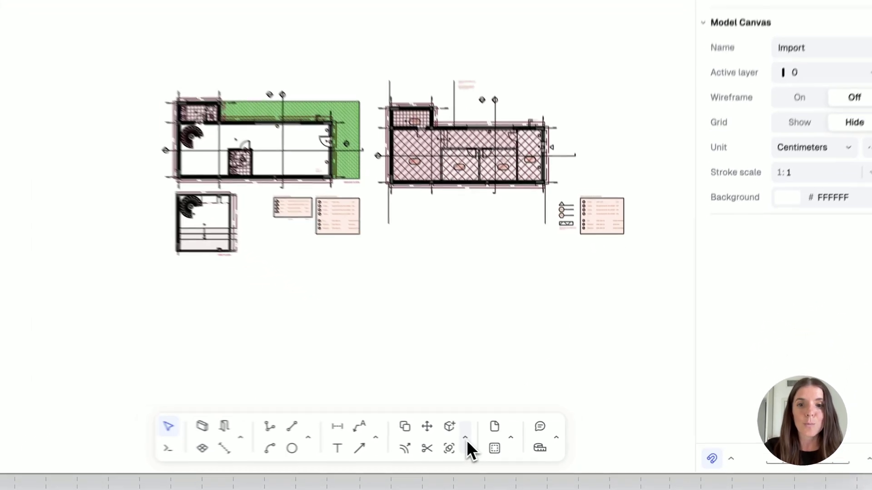
pyautogui.click(512, 440)
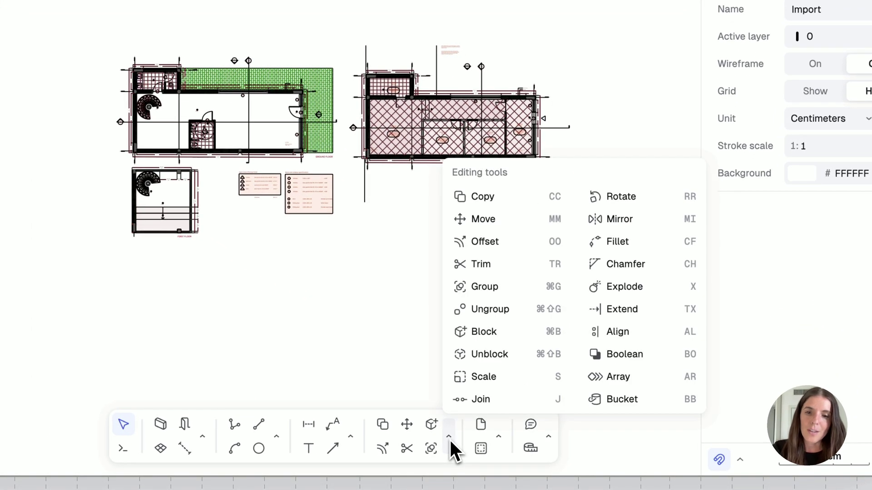
pyautogui.click(477, 375)
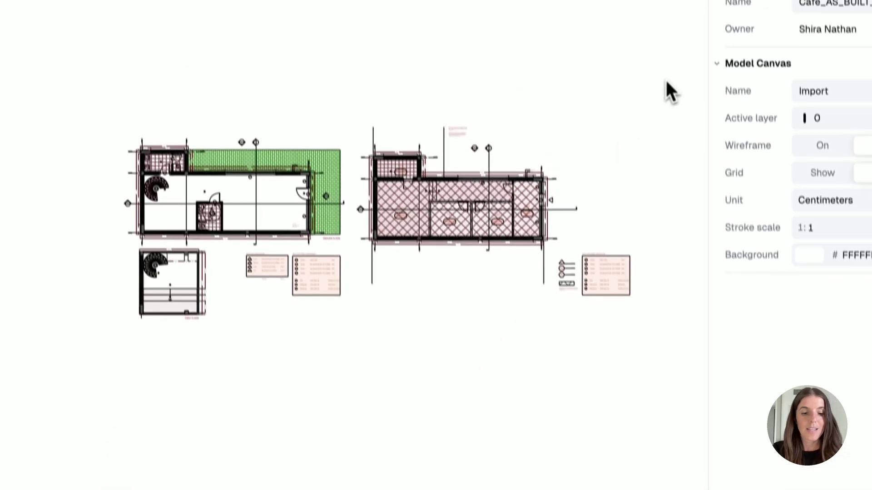
pyautogui.moveTo(660, 4); pyautogui.dragTo(112, 303)
pyautogui.moveTo(243, 300); pyautogui.dragTo(215, 312)
pyautogui.click(568, 442)
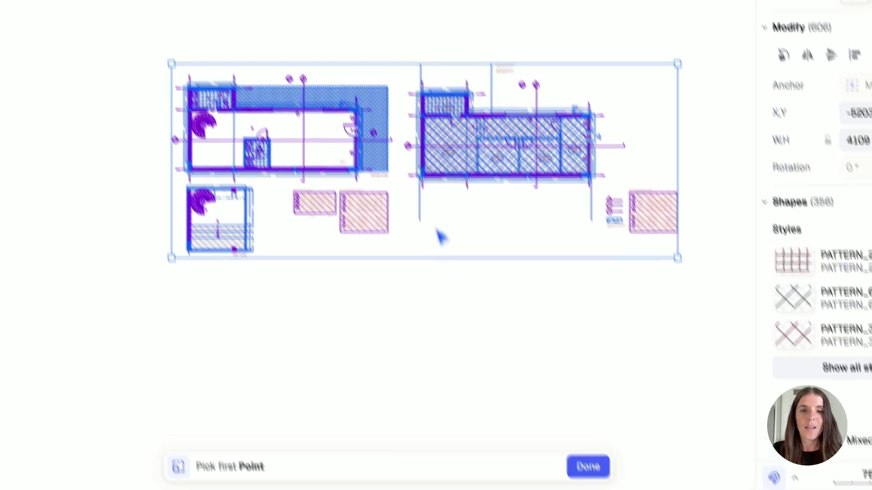
# - Scale the selected drawings by picking both ends of door D01's opening dimension and setting that distance to 85 cm
pyautogui.scroll(5, 344, 115)
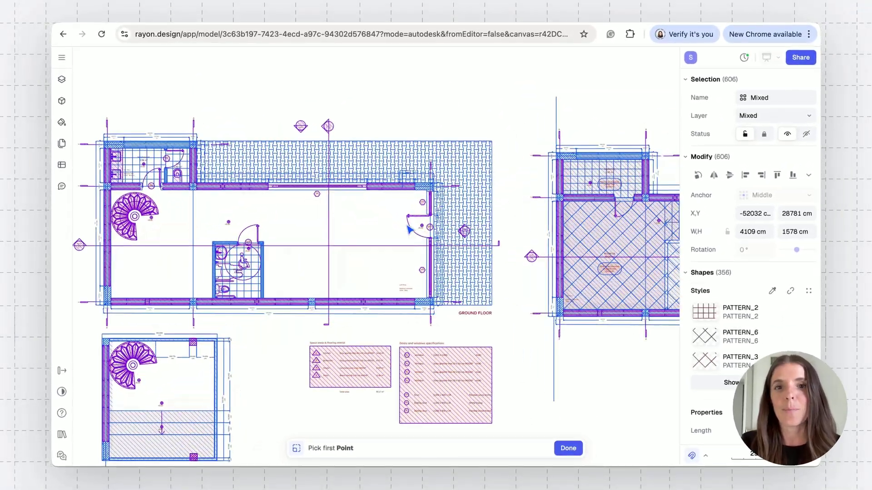
pyautogui.scroll(8, 409, 229)
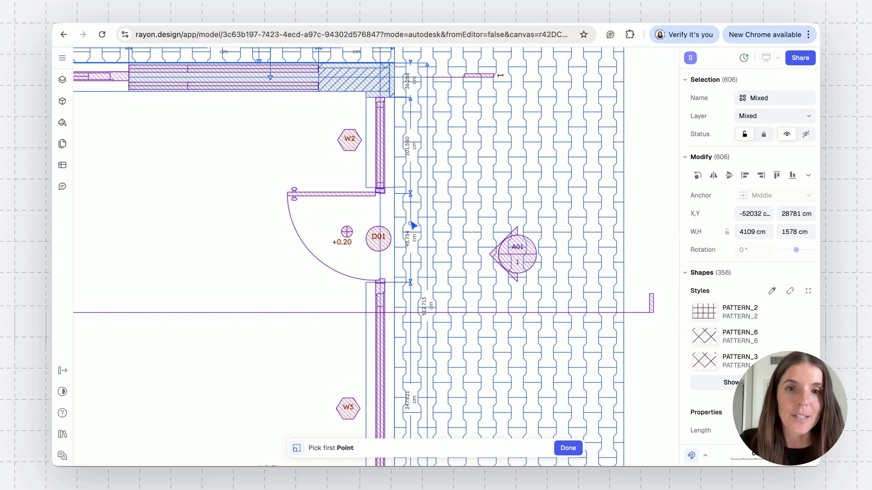
pyautogui.click(412, 194)
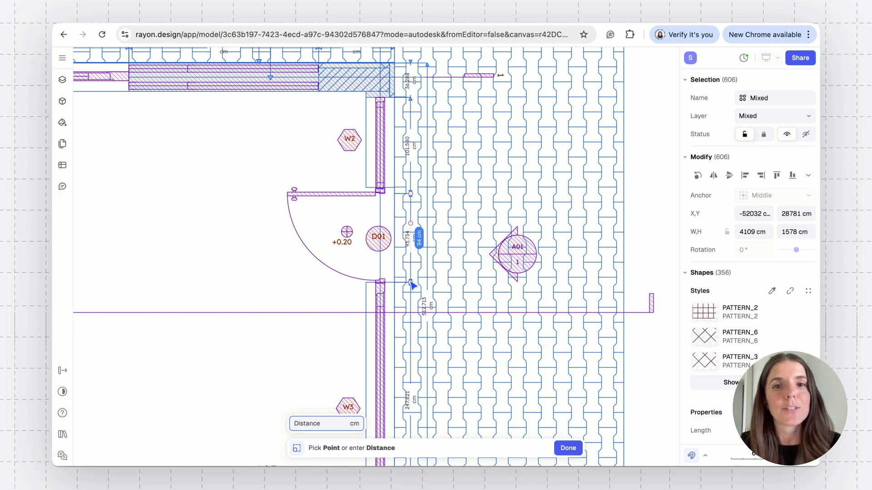
pyautogui.scroll(-2, 414, 263)
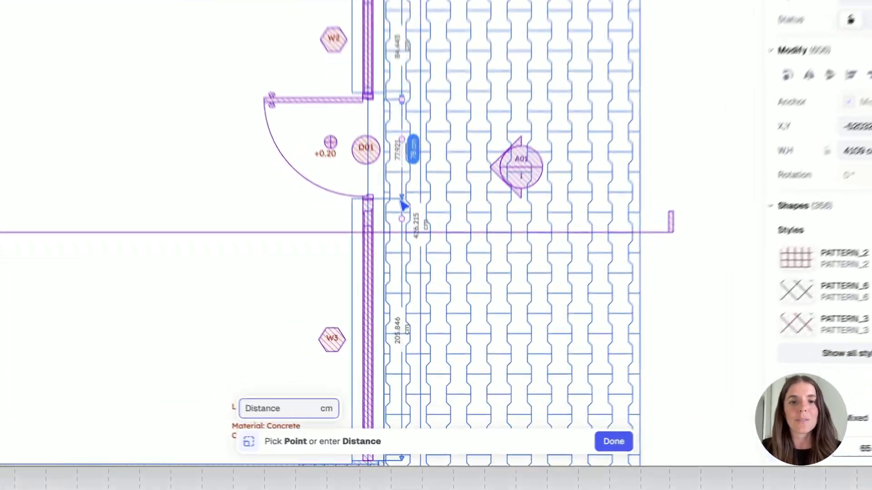
pyautogui.write('85')
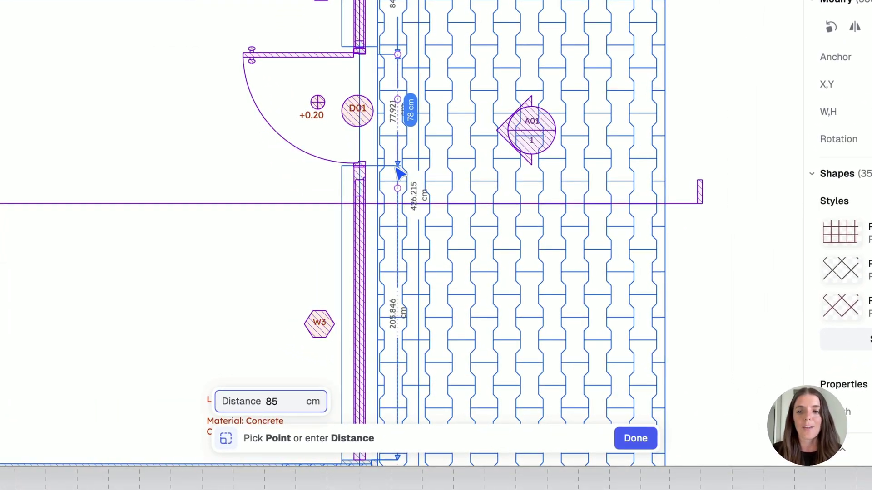
pyautogui.press('Return')
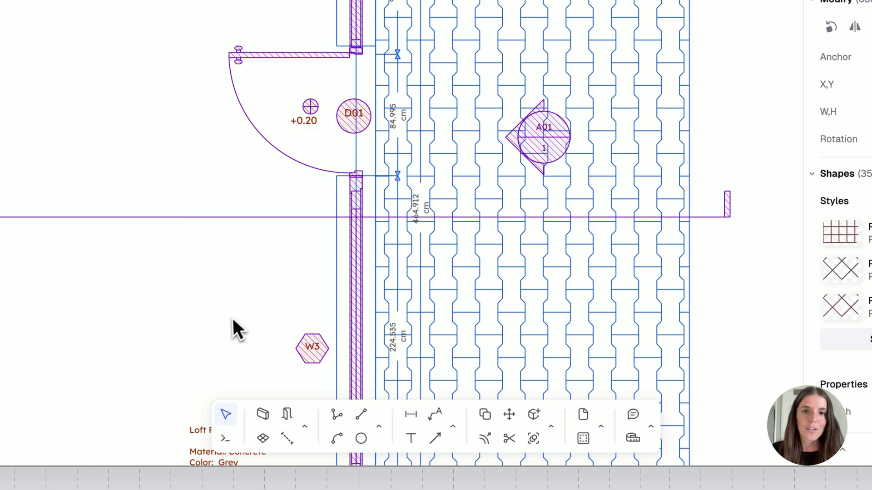
pyautogui.click(222, 320)
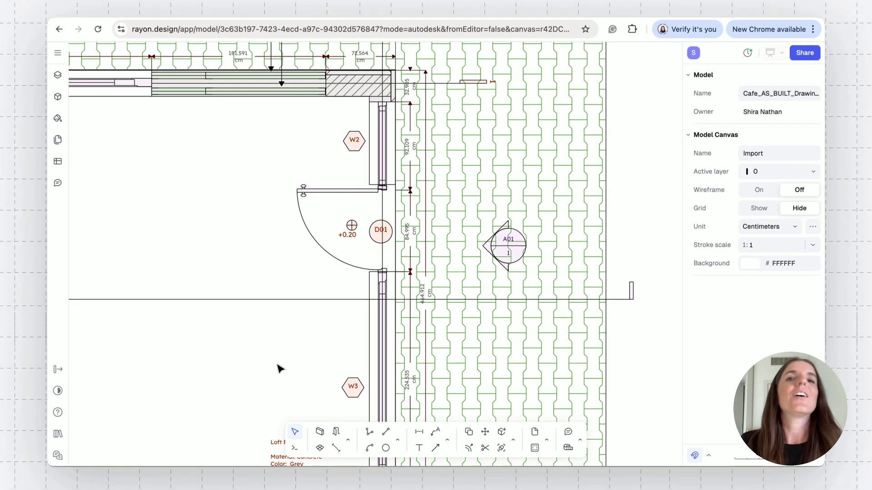
# - Return to the personal workspace's files and open Sebs APT.pdf from the Desktop for import
pyautogui.scroll(-10, 281, 370)
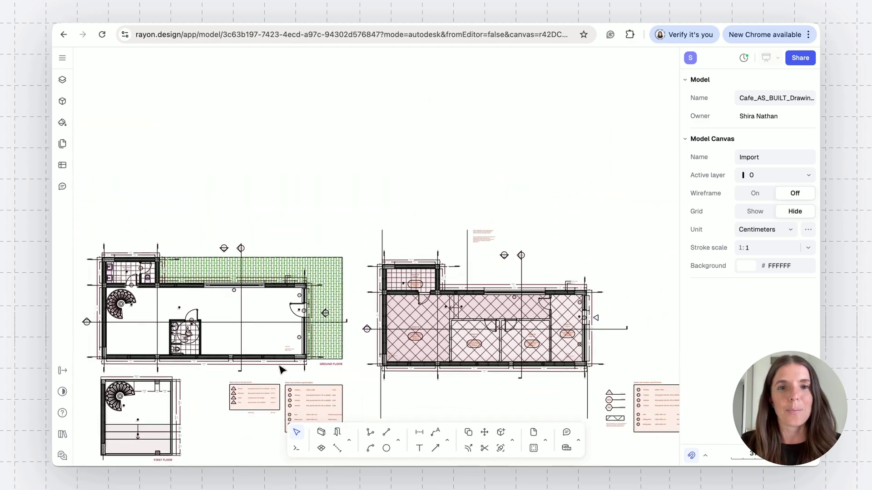
pyautogui.scroll(-8, 280, 370)
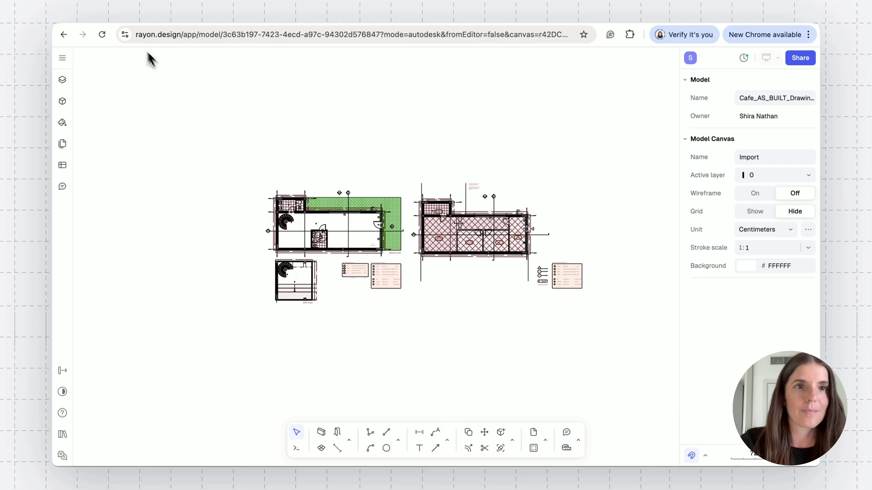
pyautogui.hotkey('alt', 'Left')
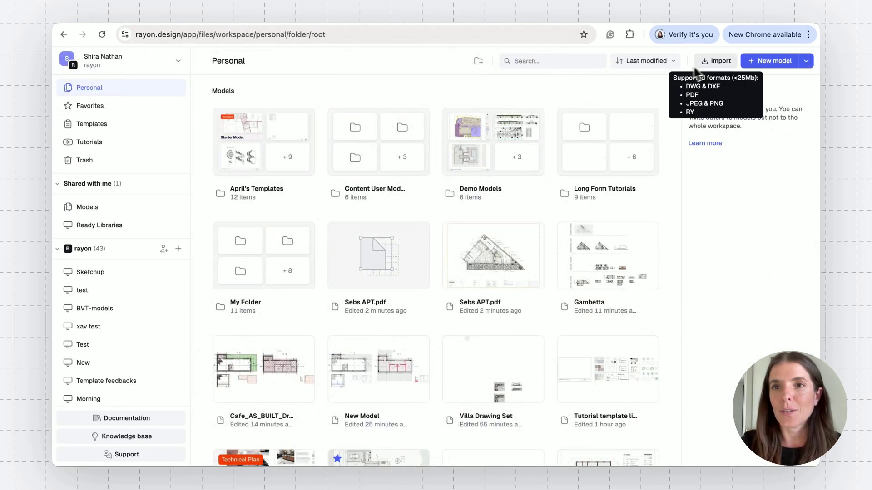
pyautogui.click(706, 64)
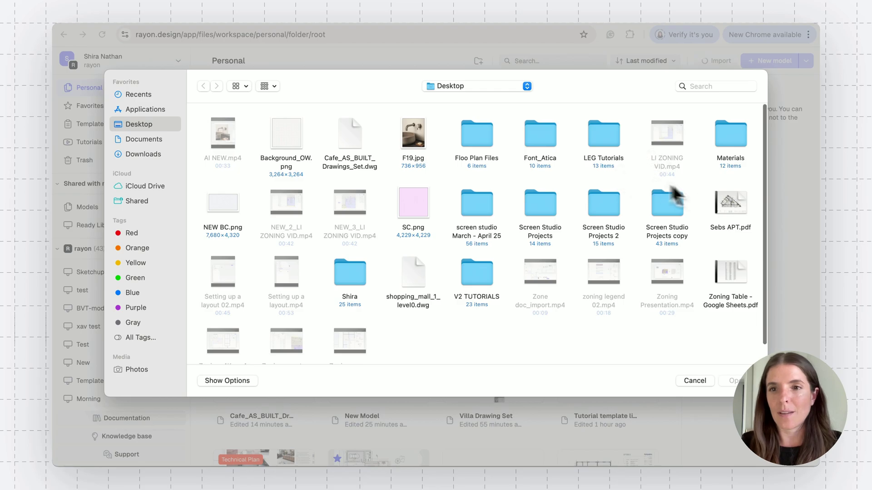
pyautogui.click(714, 200)
pyautogui.click(729, 381)
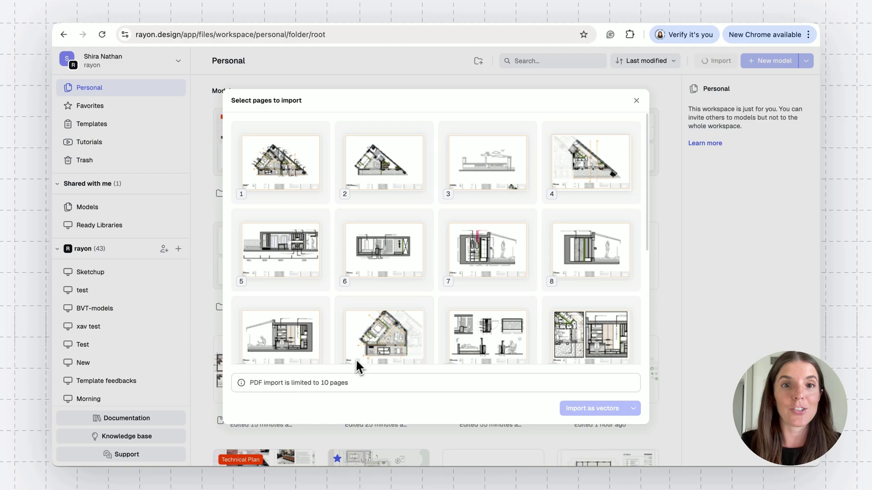
# - Select PDF pages 1 and 2 and import them as vectors
pyautogui.click(320, 200)
pyautogui.click(413, 194)
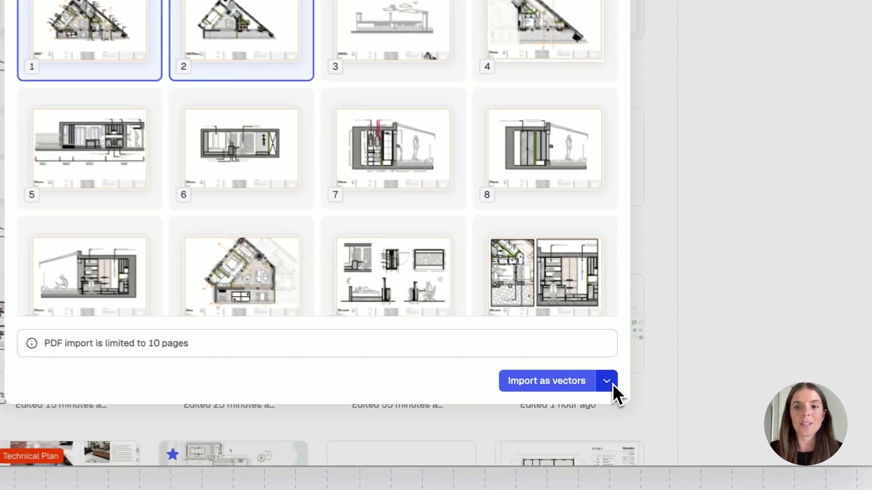
pyautogui.click(624, 400)
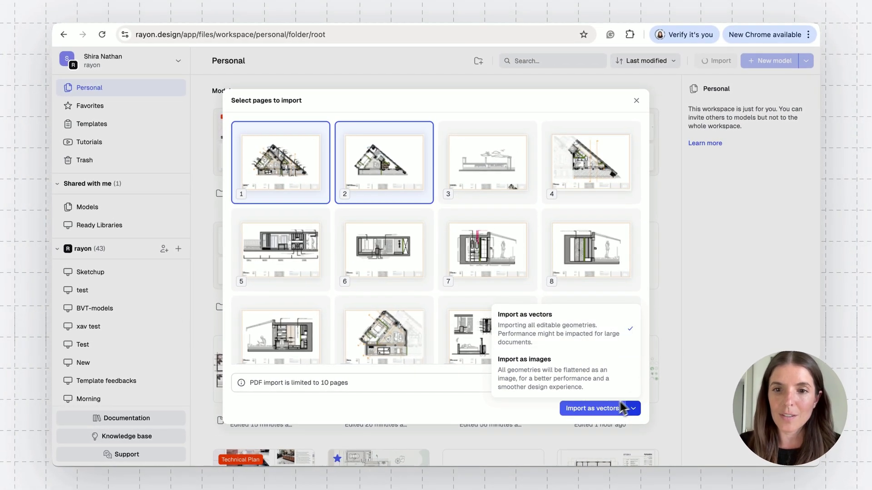
pyautogui.click(589, 411)
pyautogui.click(604, 411)
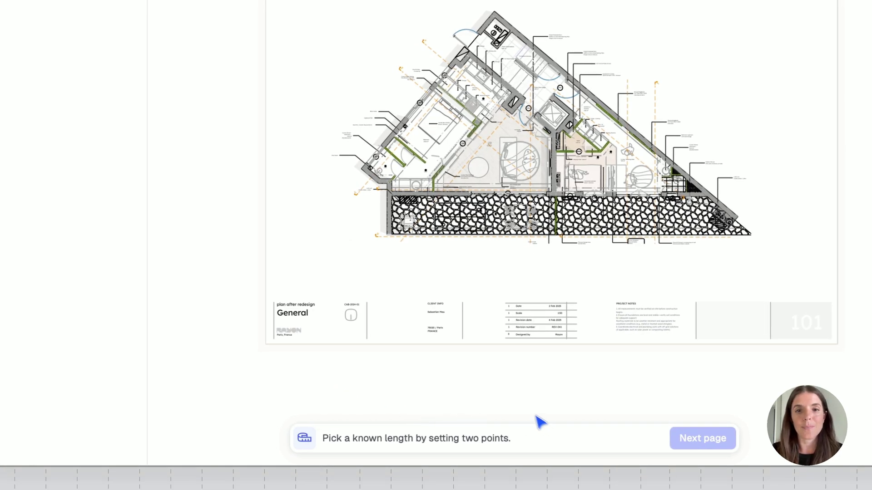
# - Pick both ends of the 0.72 dimension between the two partition walls near D03 as the first page's known length
pyautogui.scroll(5, 384, 243)
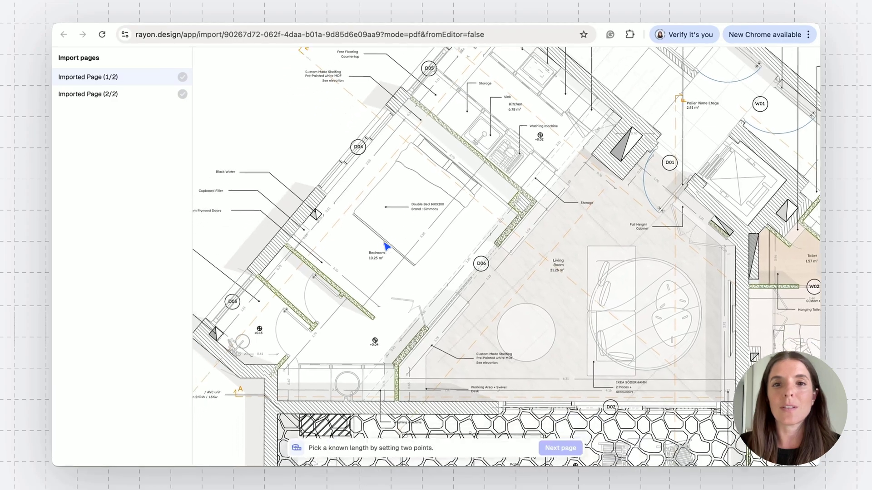
pyautogui.scroll(8, 385, 246)
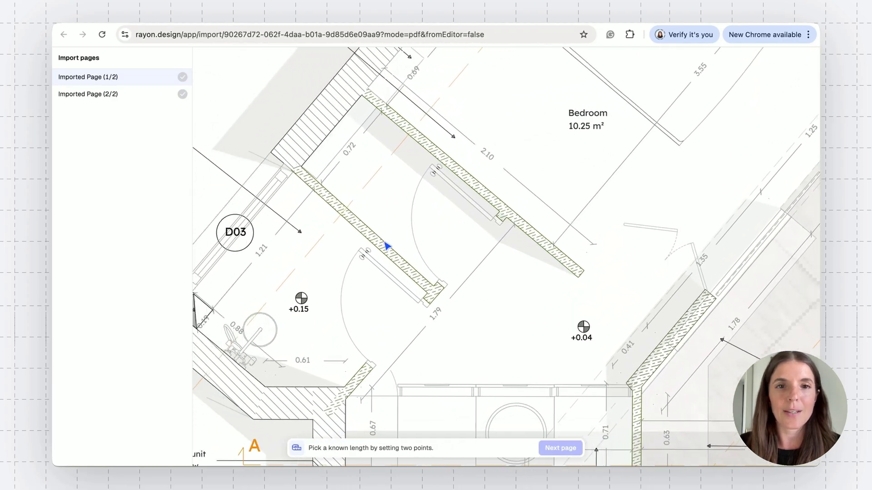
pyautogui.scroll(2, 386, 246)
pyautogui.hscroll(-2, 385, 245)
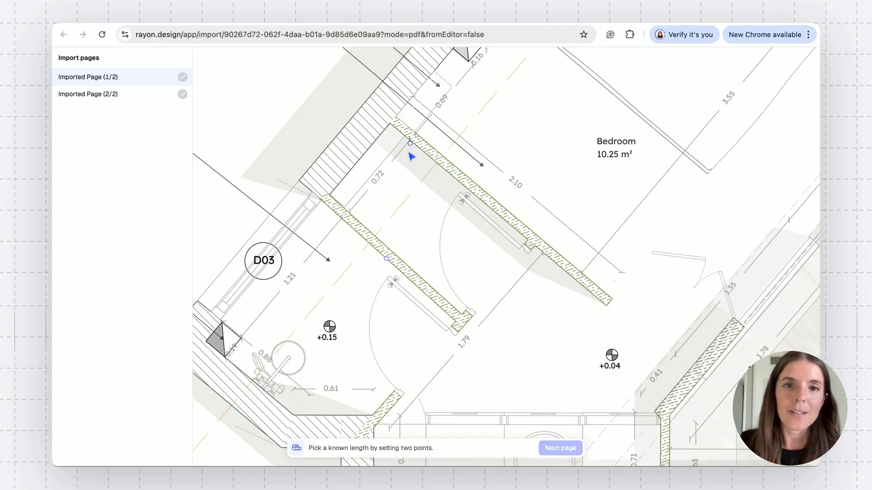
pyautogui.scroll(3, 412, 146)
pyautogui.scroll(3, 413, 146)
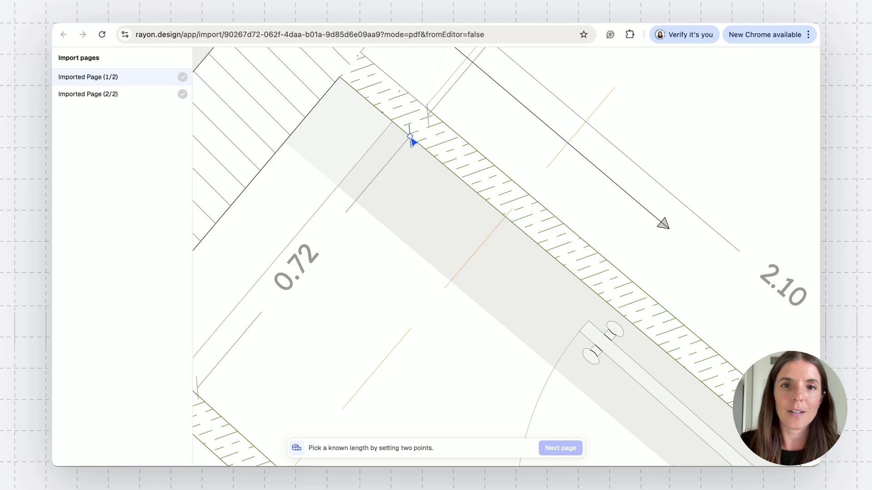
pyautogui.click(410, 138)
pyautogui.scroll(-5, 333, 258)
pyautogui.hscroll(-5, 333, 259)
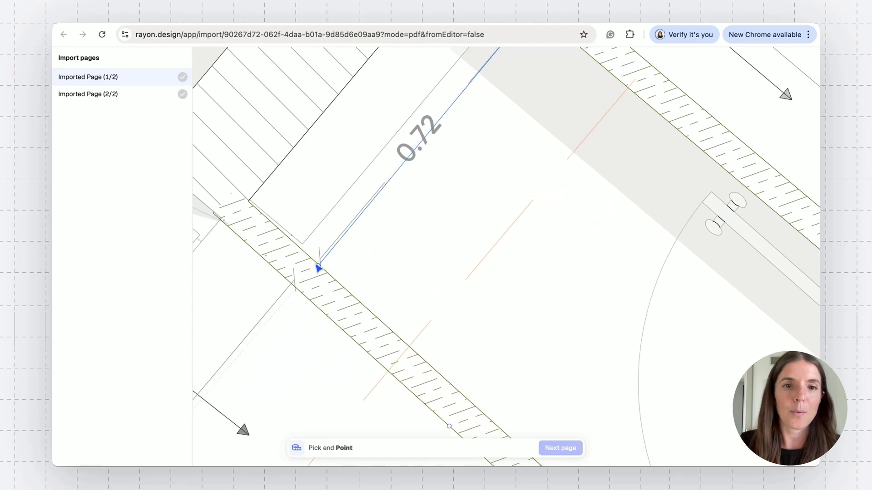
pyautogui.click(321, 260)
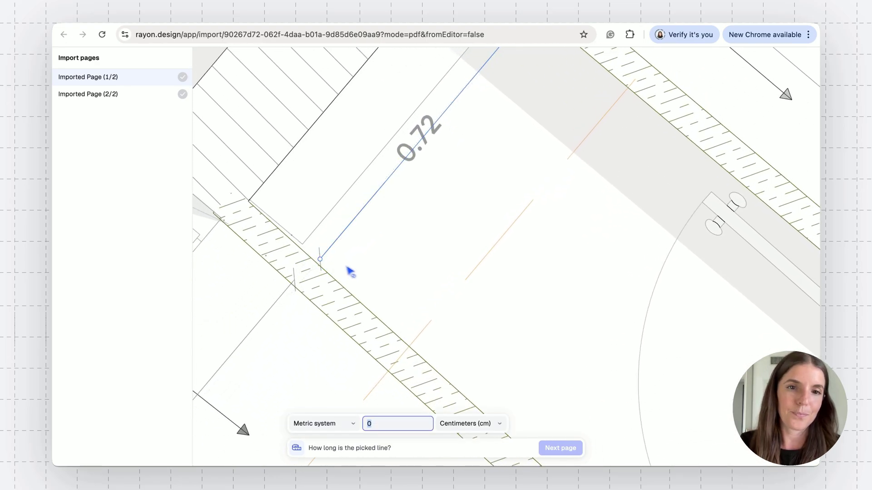
# - Move the picked line's second end point from the dimension tick onto the adjacent wall face
pyautogui.scroll(5, 328, 275)
pyautogui.moveTo(325, 209); pyautogui.dragTo(303, 233)
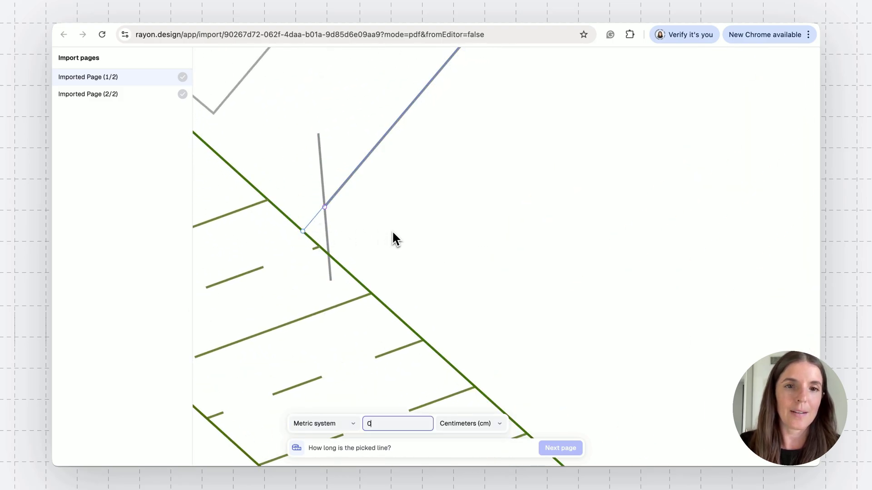
pyautogui.scroll(-5, 393, 237)
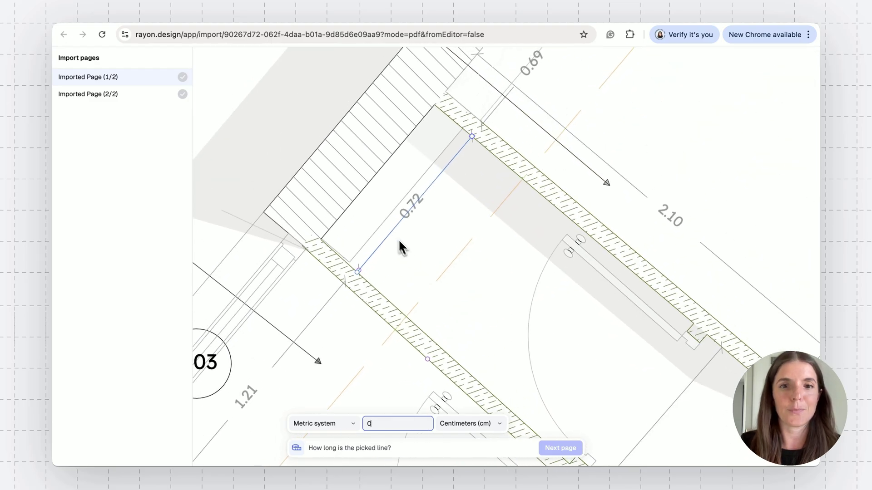
pyautogui.scroll(2, 401, 247)
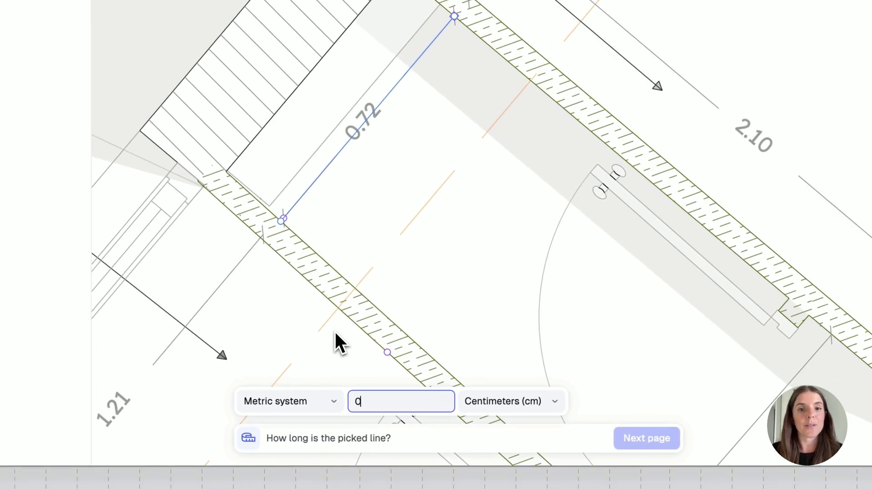
# - Review the measurement system and unit options, set the picked line's length to 72 cm, and proceed to the second page
pyautogui.click(331, 401)
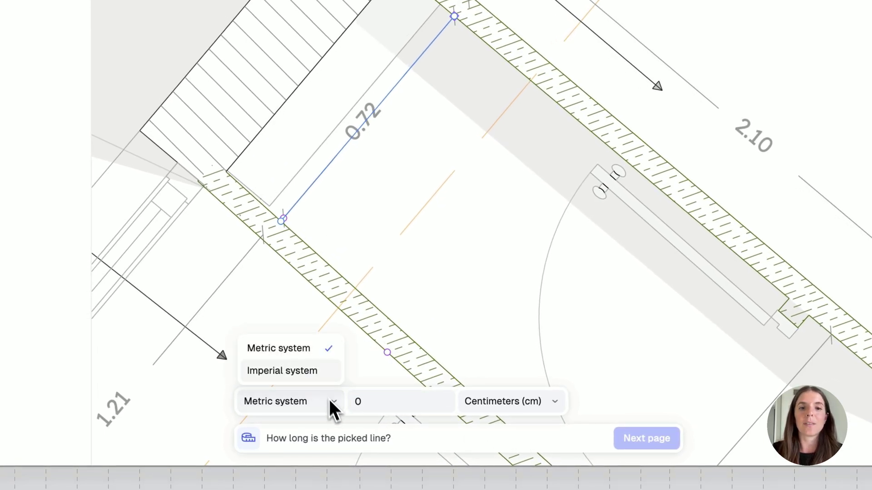
pyautogui.click(554, 400)
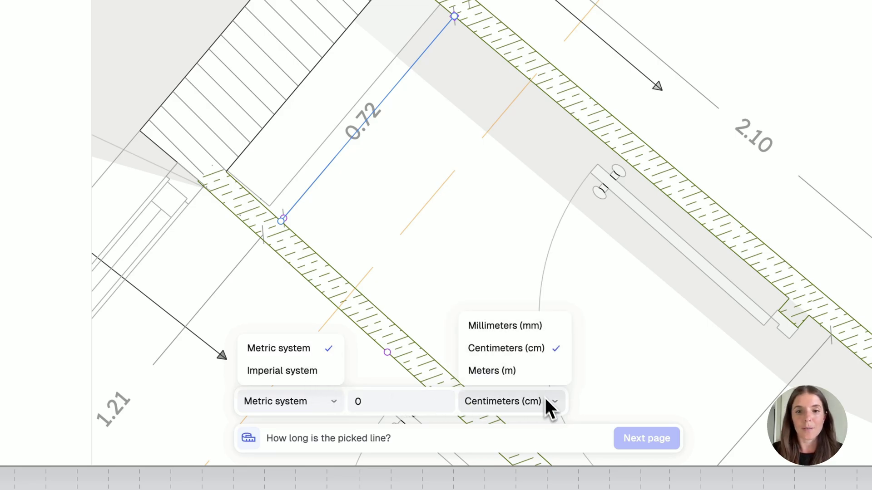
pyautogui.click(549, 402)
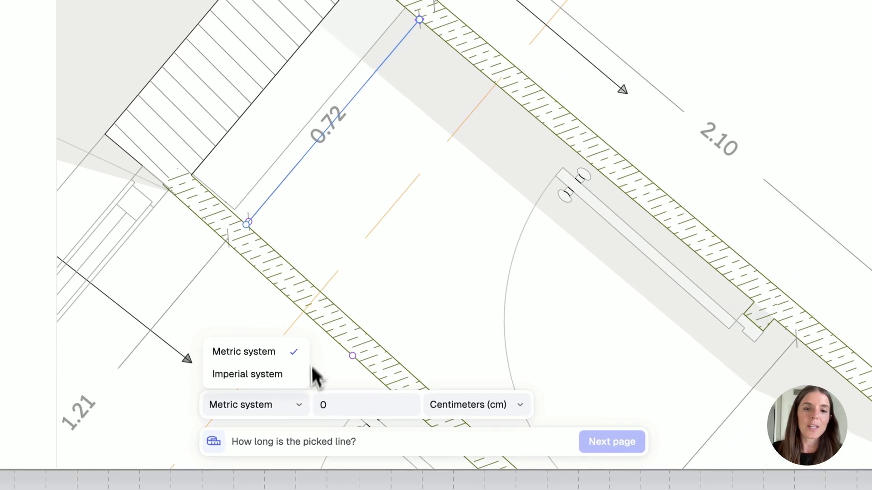
pyautogui.click(391, 402)
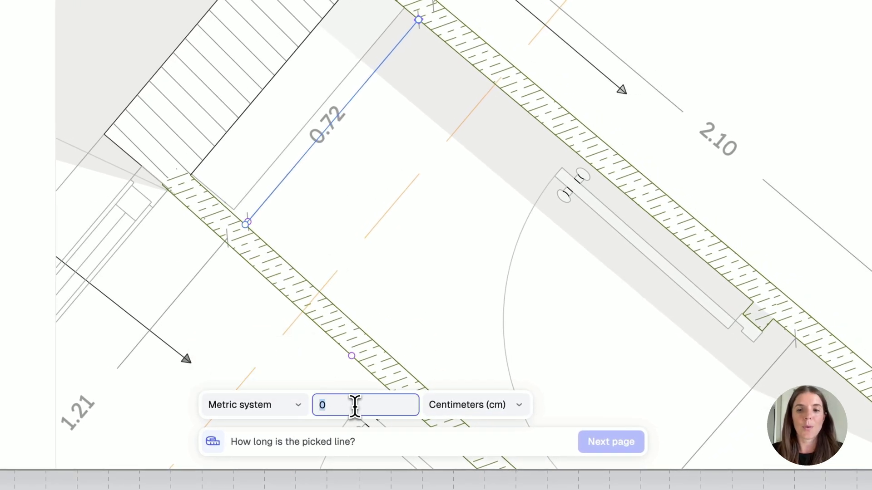
pyautogui.write('72')
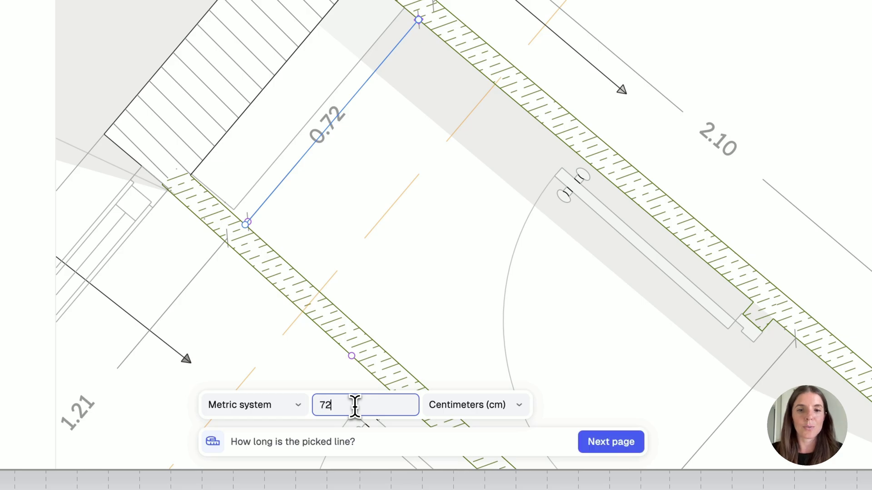
pyautogui.click(609, 440)
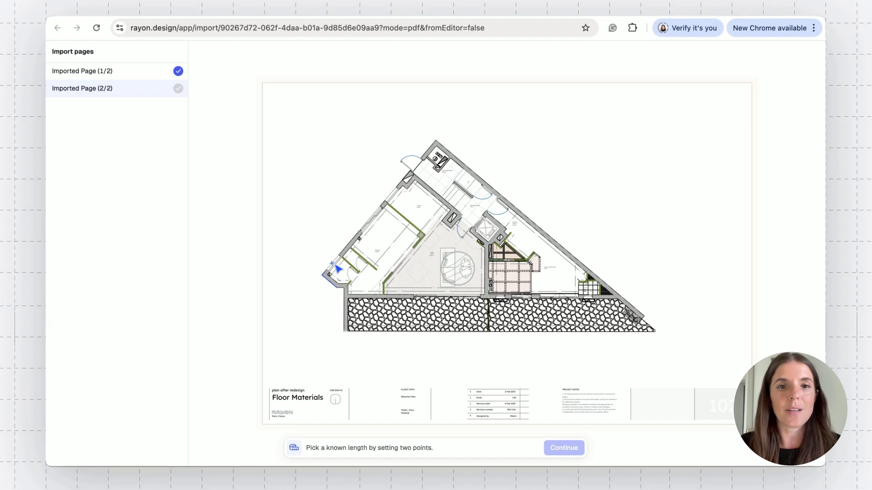
# - Pick the same 0.72 span between the two partition walls as the second page's known length
pyautogui.scroll(10, 338, 269)
pyautogui.hscroll(5, 336, 269)
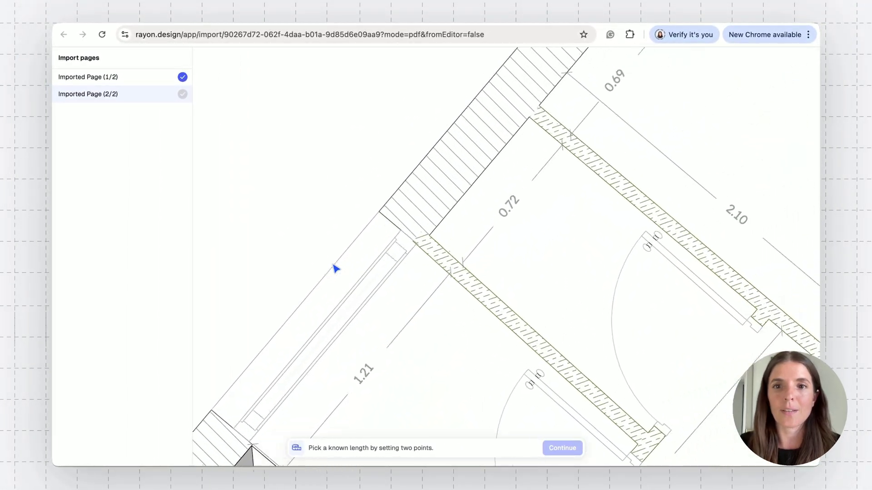
pyautogui.scroll(2, 336, 268)
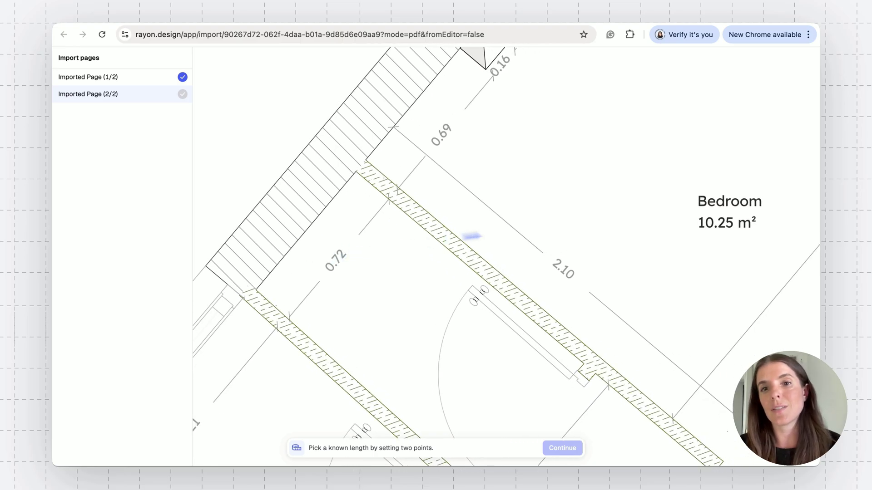
pyautogui.hscroll(-3, 363, 268)
pyautogui.scroll(1, 362, 269)
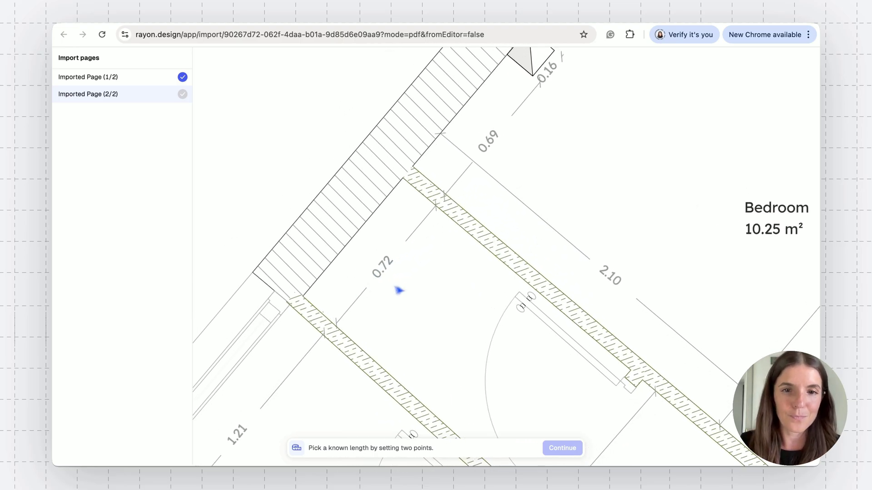
pyautogui.scroll(3, 400, 283)
pyautogui.click(516, 94)
pyautogui.scroll(8, 359, 263)
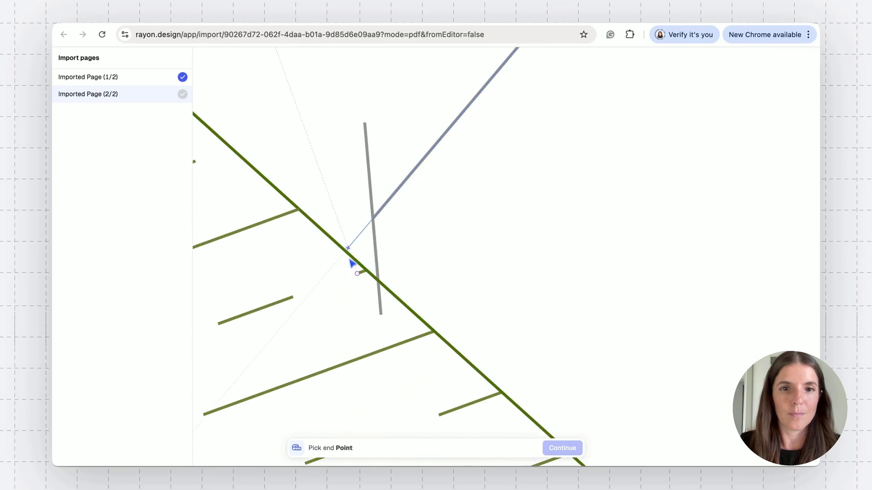
pyautogui.click(350, 261)
# - Set the second page's picked line to 72 cm and complete the PDF import
pyautogui.scroll(-8, 343, 260)
pyautogui.click(382, 423)
pyautogui.write('72')
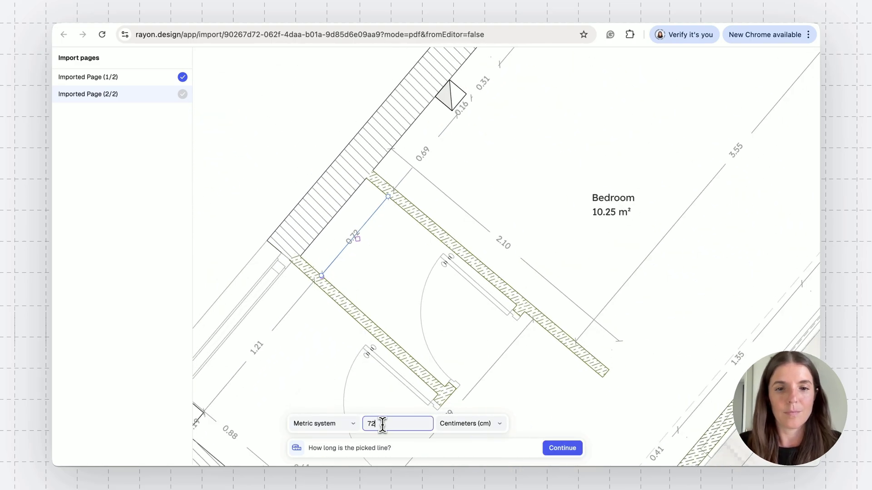
pyautogui.click(561, 449)
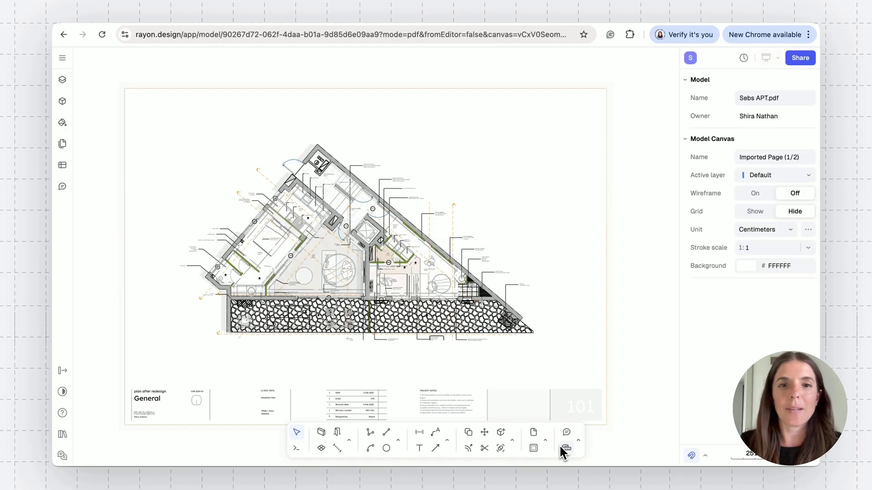
# - Show the imported model's canvases and layers and open the Imported Page (2/2) canvas to inspect it
pyautogui.scroll(-8, 568, 313)
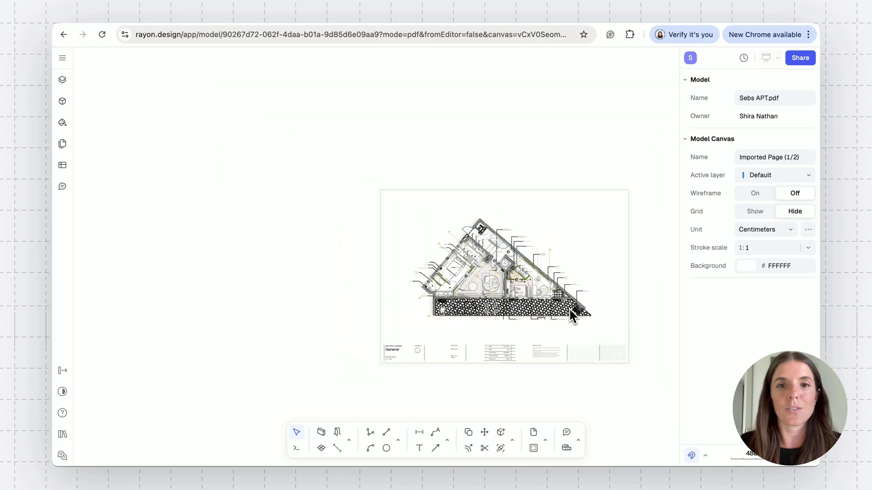
pyautogui.hscroll(1, 570, 313)
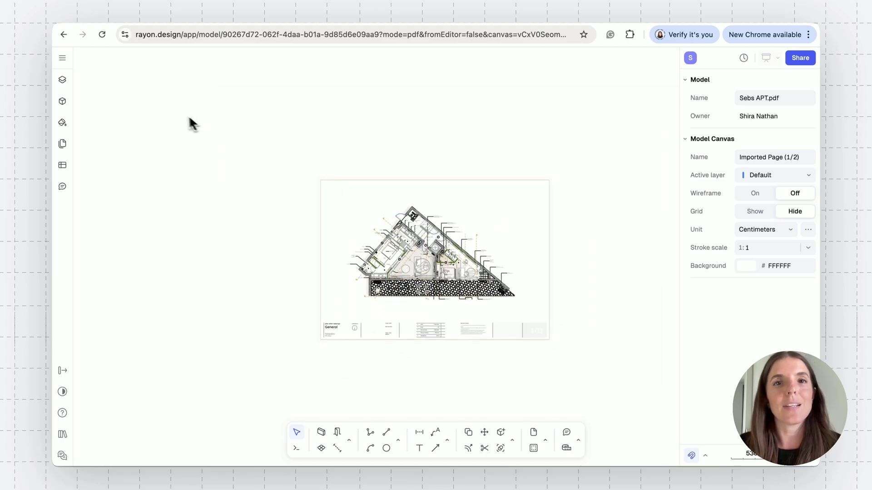
pyautogui.click(63, 81)
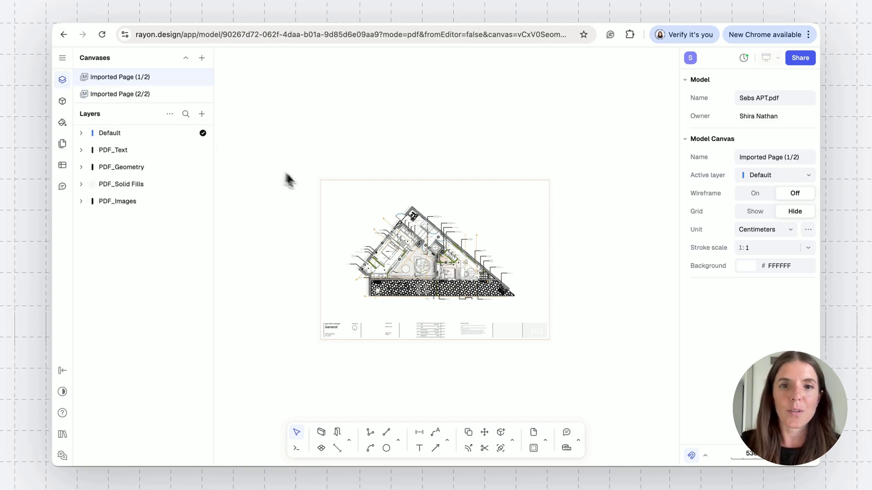
pyautogui.click(130, 96)
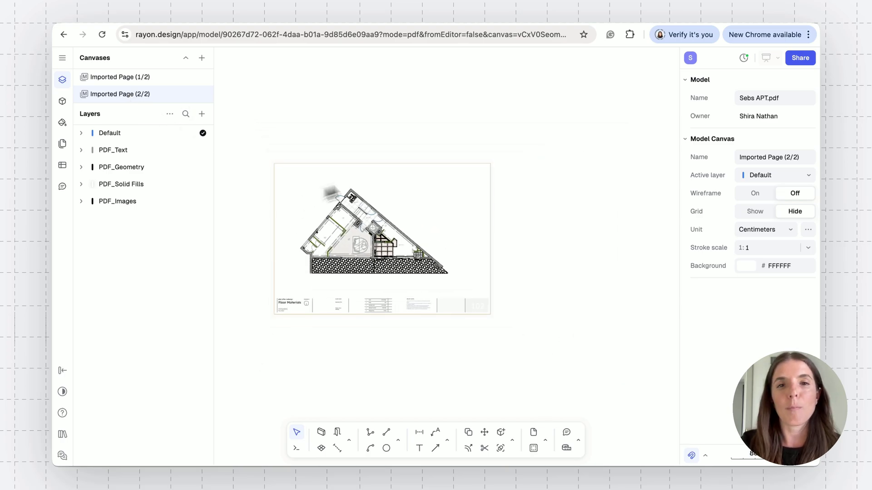
pyautogui.hscroll(-3, 469, 261)
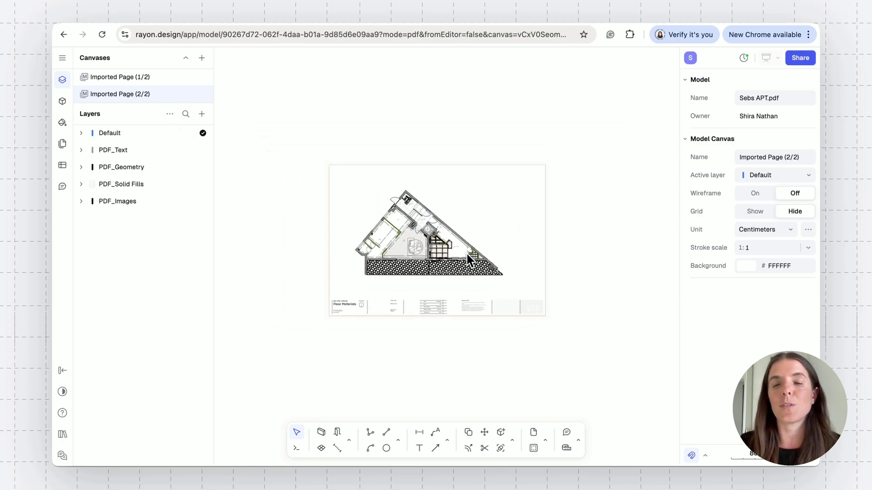
pyautogui.scroll(-1, 470, 261)
pyautogui.hscroll(-1, 470, 261)
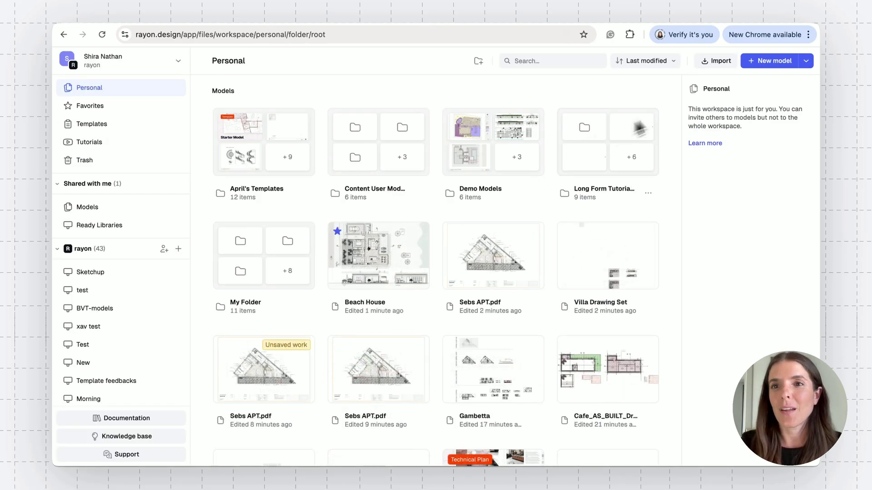
# - Import the image Beach House.png from the Desktop folder as a new model
pyautogui.click(720, 62)
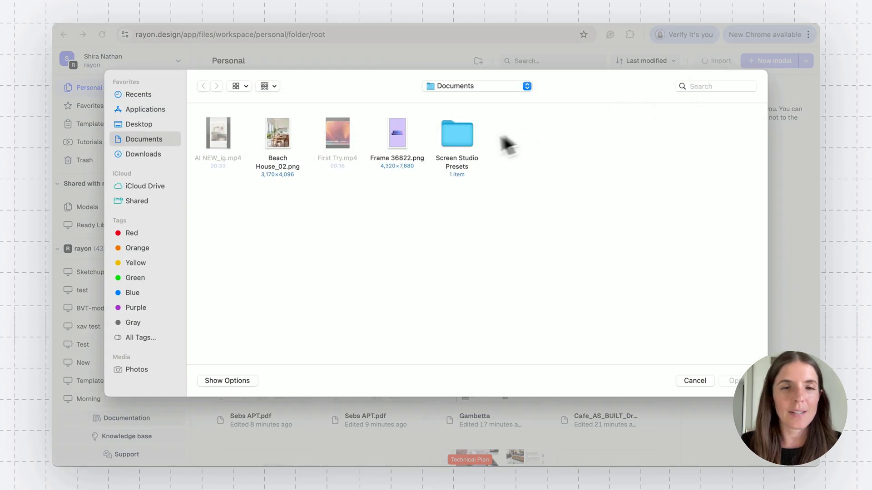
pyautogui.click(156, 125)
pyautogui.click(402, 138)
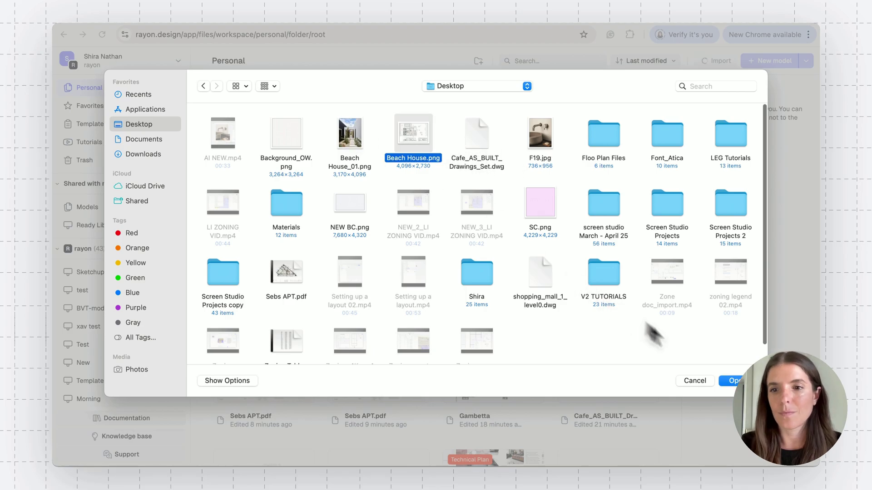
pyautogui.click(731, 381)
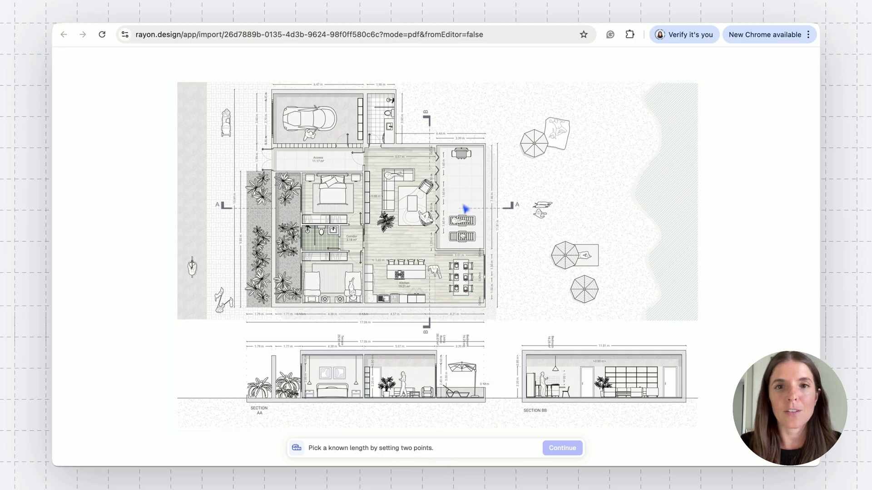
# - Pick both ends of the 3.39 m dimension above the terrace with the grill as the known length
pyautogui.scroll(10, 477, 159)
pyautogui.scroll(-6, 482, 153)
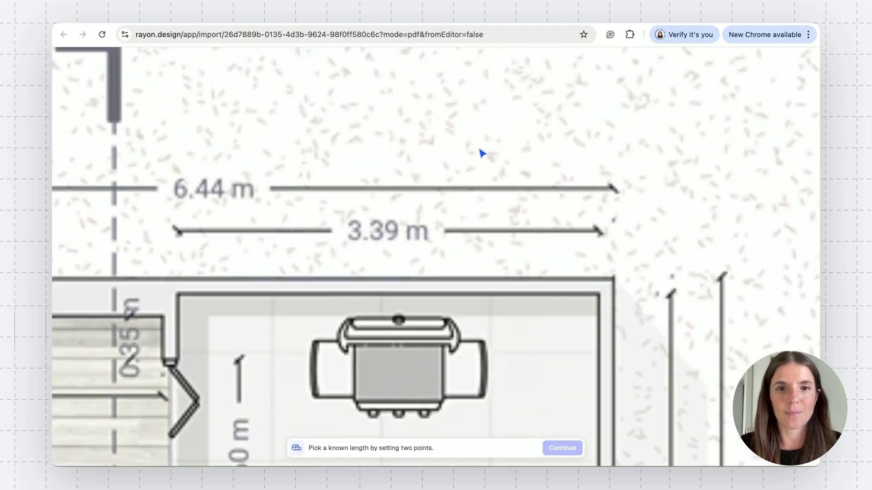
pyautogui.click(277, 157)
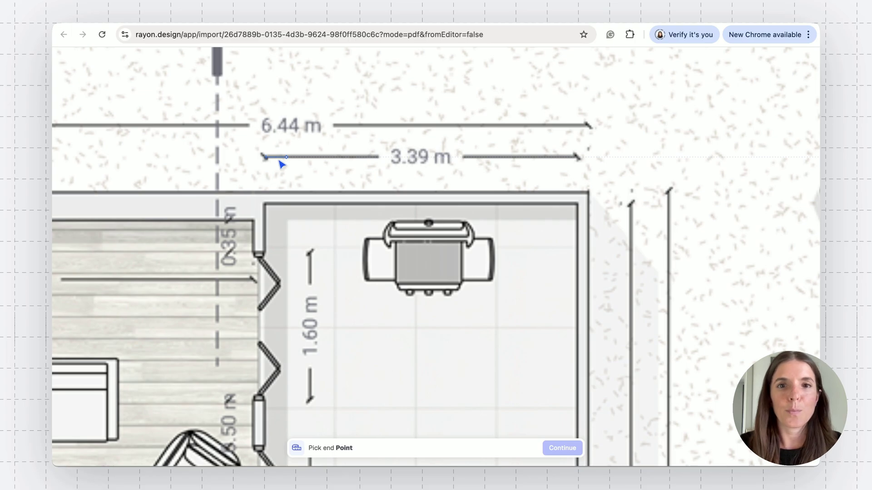
pyautogui.click(579, 157)
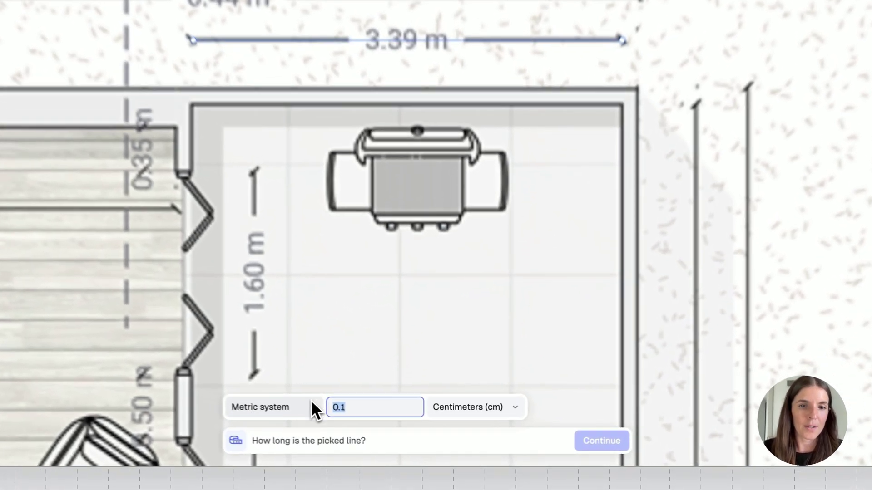
# - Keep the metric system, change the unit to meters, set the picked line's length to 3.39 m and complete the import
pyautogui.click(350, 425)
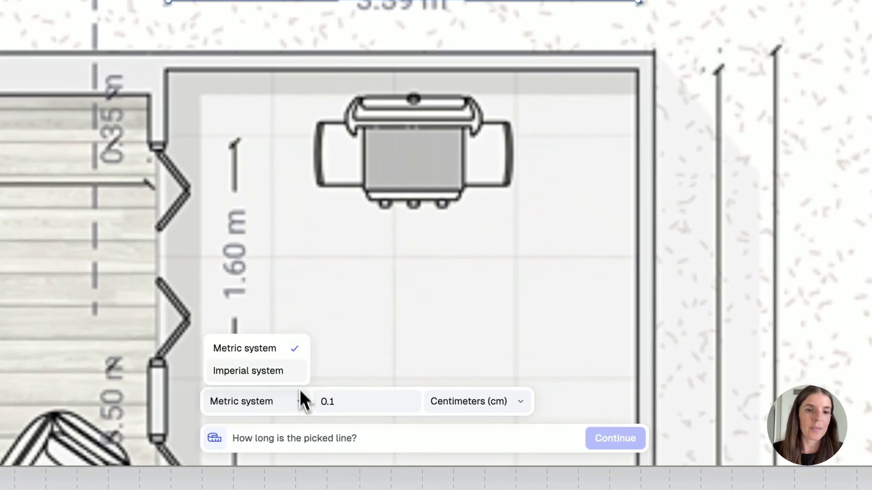
pyautogui.click(298, 398)
pyautogui.click(521, 403)
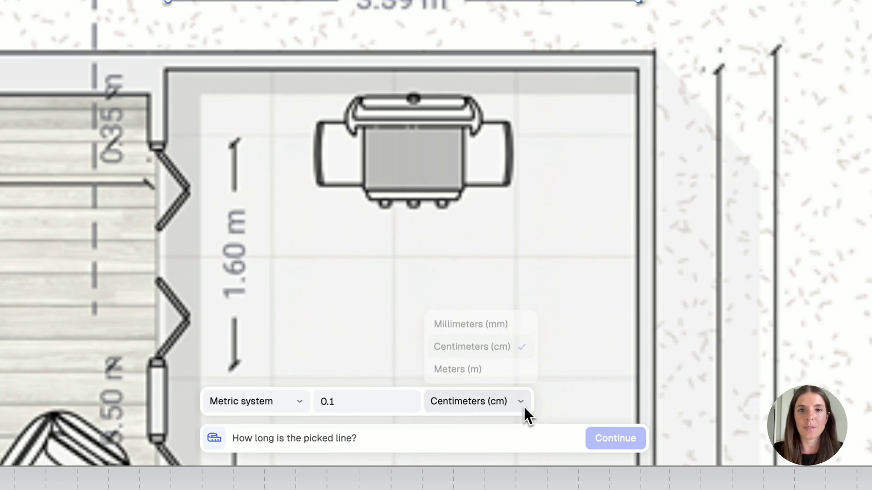
pyautogui.click(474, 375)
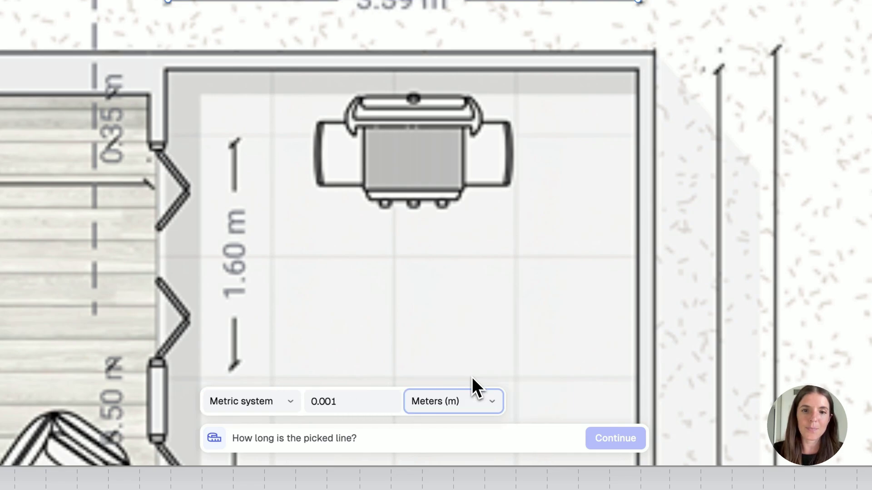
pyautogui.click(375, 406)
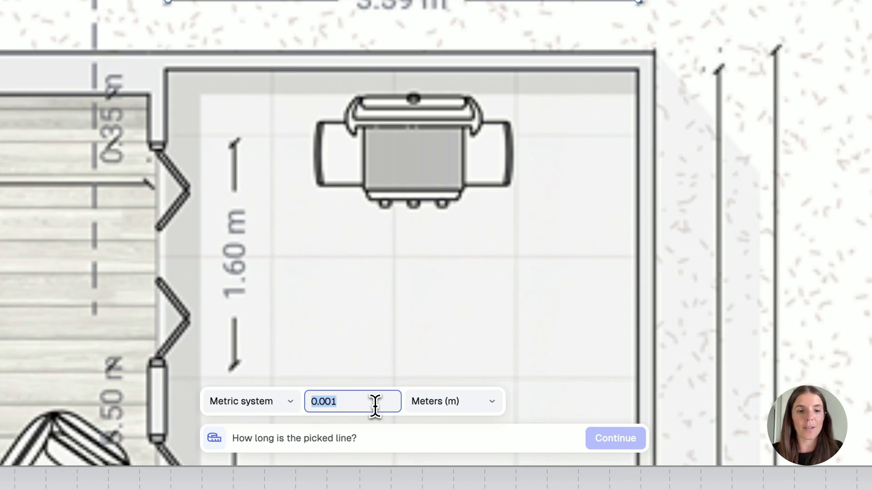
pyautogui.write('3')
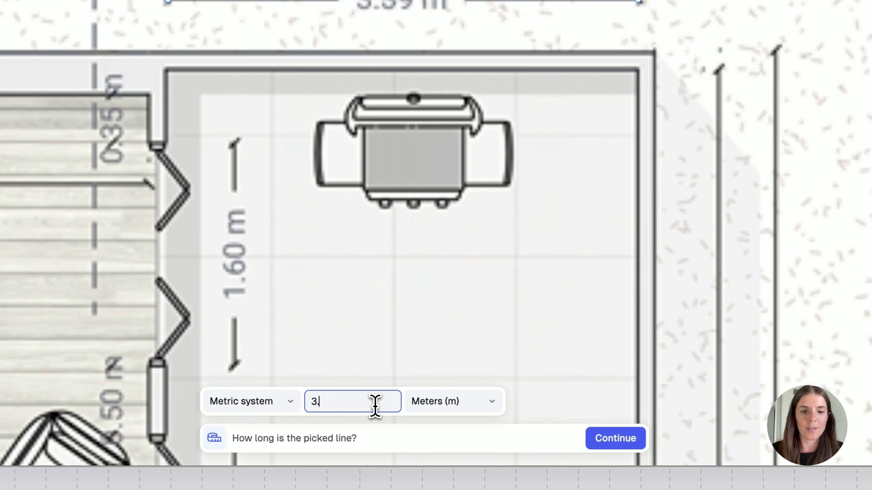
pyautogui.write('.39')
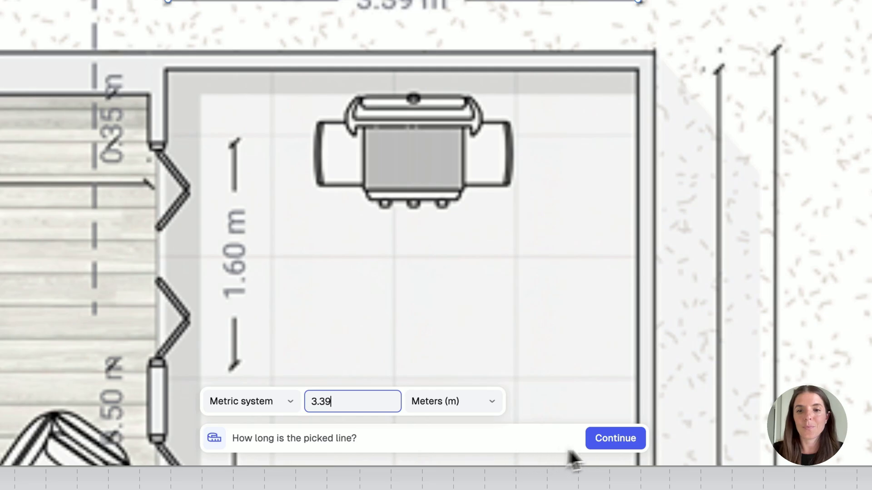
pyautogui.click(609, 443)
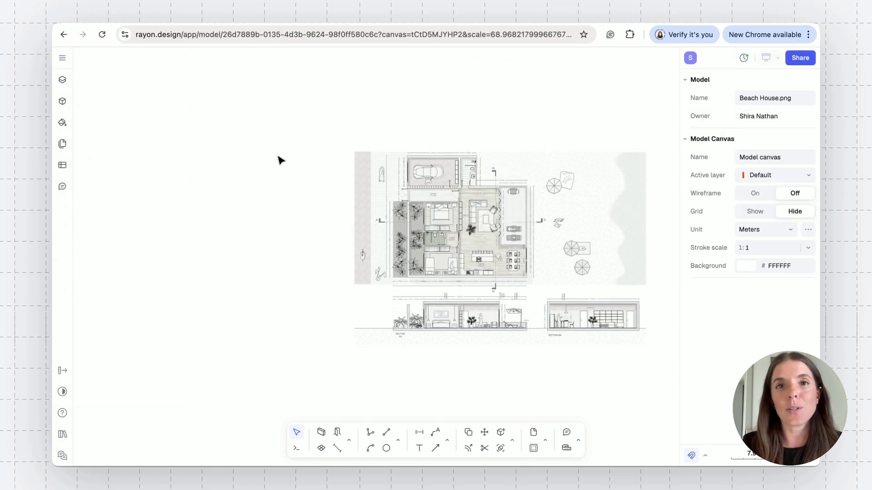
# - Import the image Beach House_02.png from the Documents folder into the open model and place it on the canvas
pyautogui.click(67, 62)
pyautogui.moveTo(121, 127)
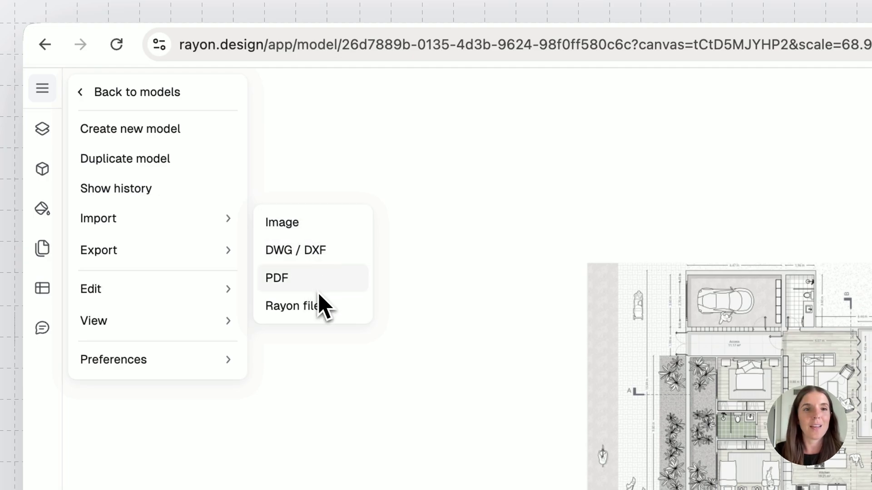
pyautogui.click(305, 227)
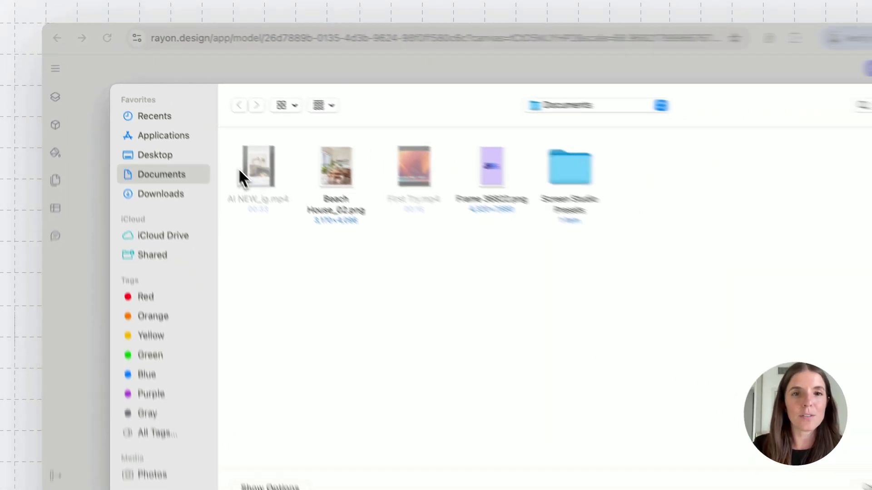
pyautogui.click(336, 166)
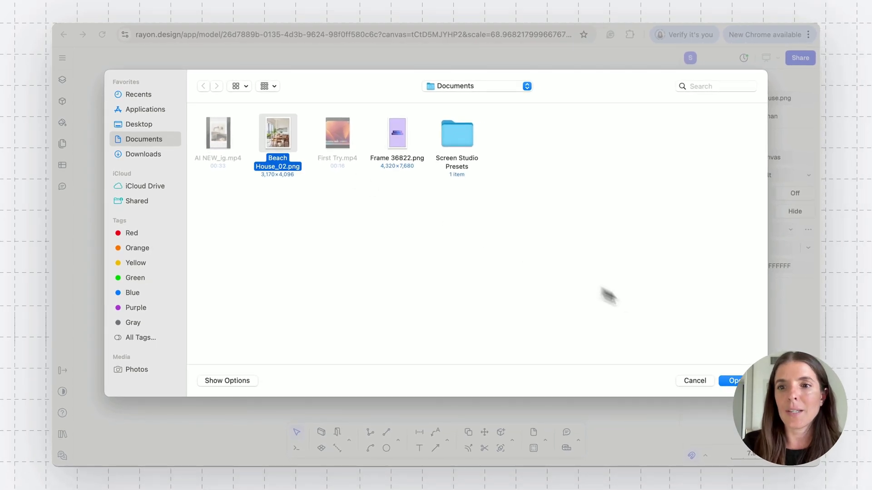
pyautogui.click(731, 381)
pyautogui.click(621, 372)
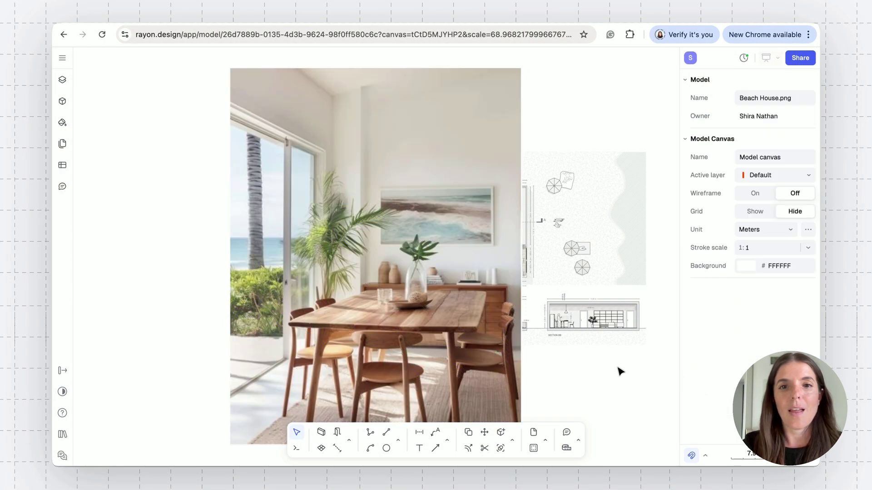
# - Shrink the dining room photo to about 8.36 by 10.80 m and move it down beside the floor plan
pyautogui.scroll(-1, 441, 332)
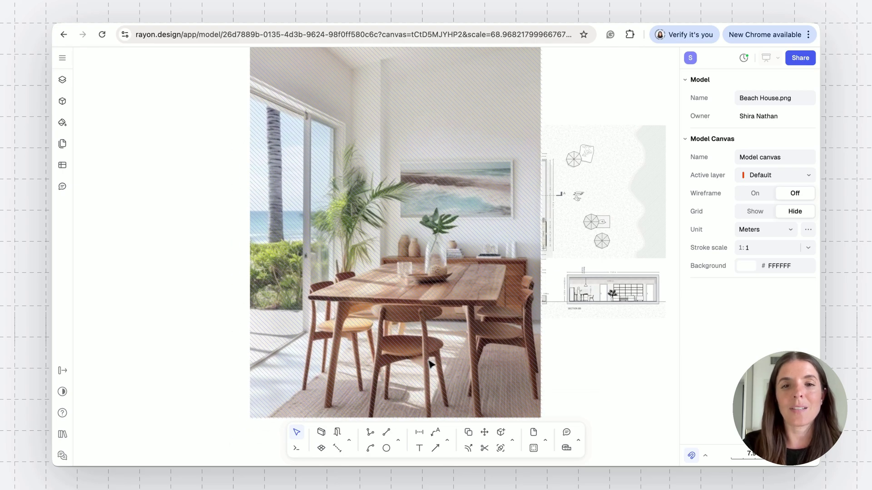
pyautogui.scroll(-5, 477, 336)
pyautogui.click(479, 342)
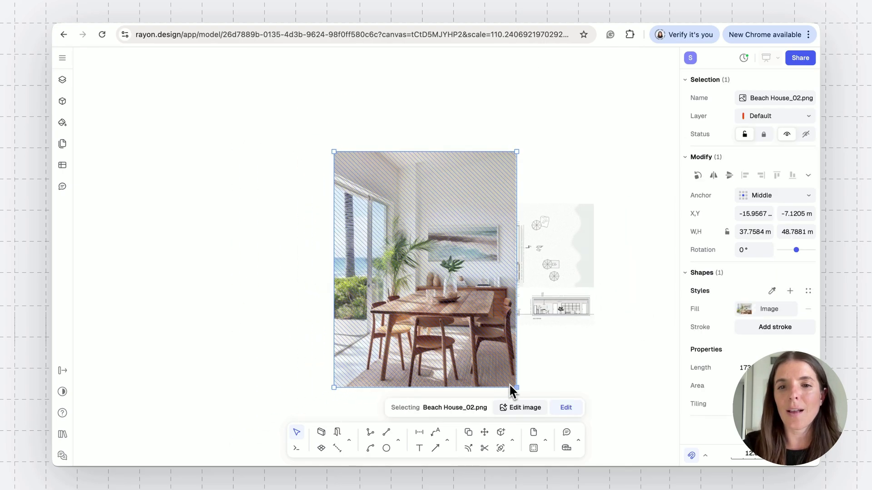
pyautogui.moveTo(517, 389); pyautogui.dragTo(375, 204)
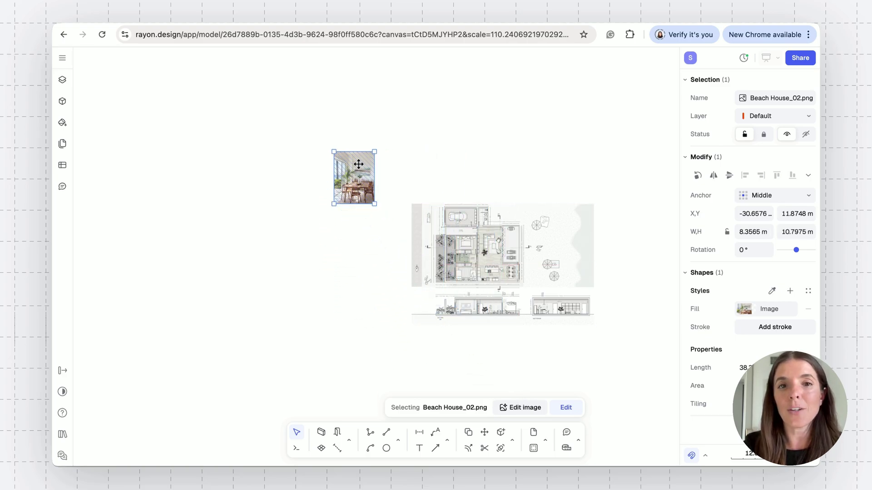
pyautogui.moveTo(357, 159); pyautogui.dragTo(359, 209)
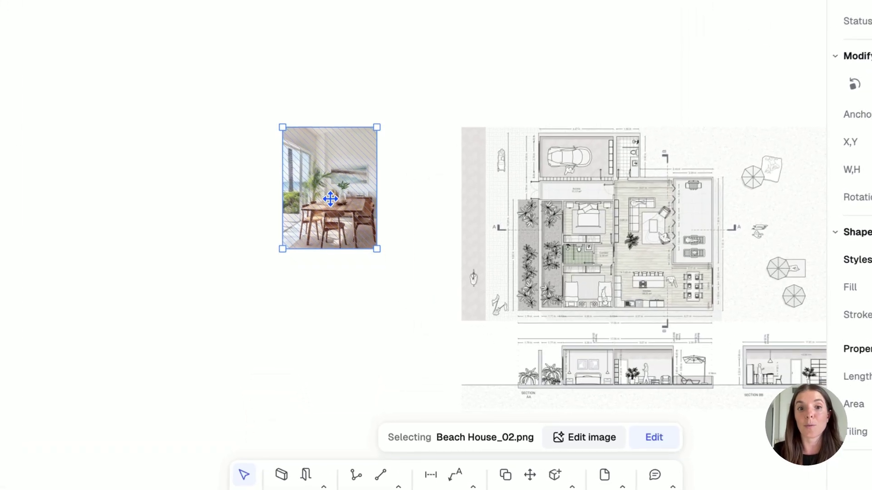
pyautogui.scroll(5, 355, 232)
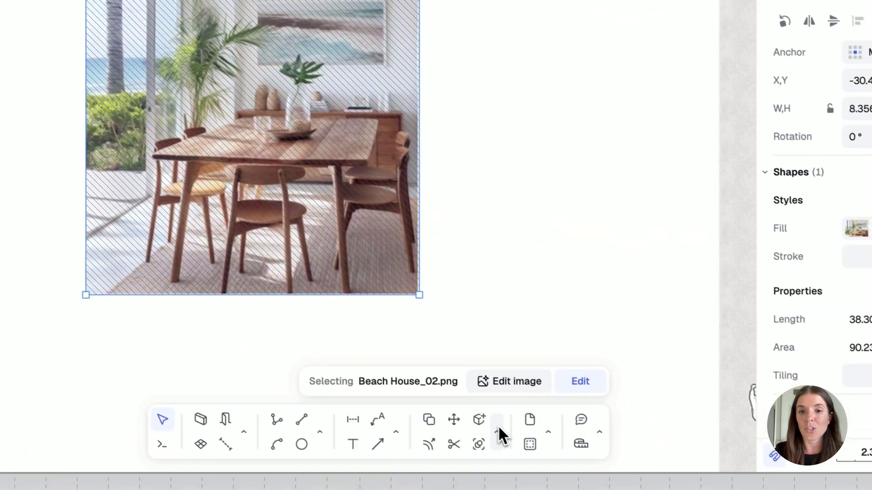
pyautogui.click(576, 488)
pyautogui.press('Escape')
pyautogui.scroll(-5, 314, 18)
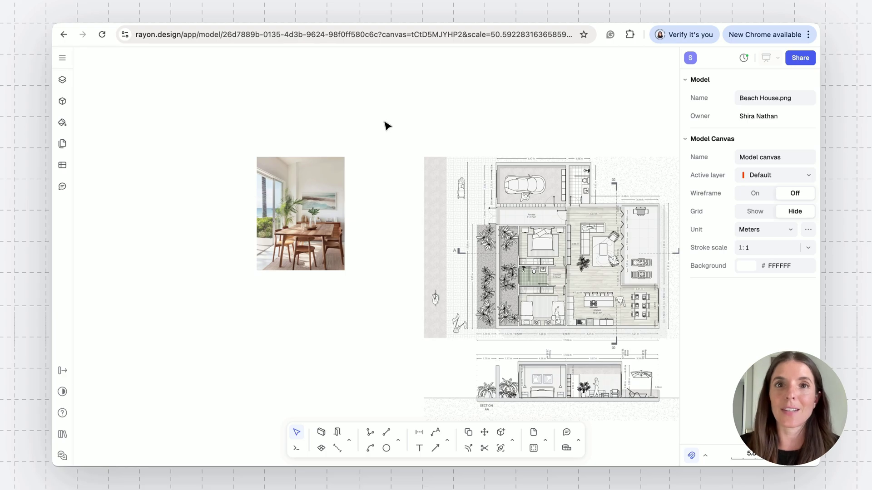
# - In a new browser tab, search Google for "beach chair" images and copy the Bondi Beach Chair picture from Pillow Talk
pyautogui.hotkey('ctrl', 't')
pyautogui.write('beach chair')
pyautogui.press('Return')
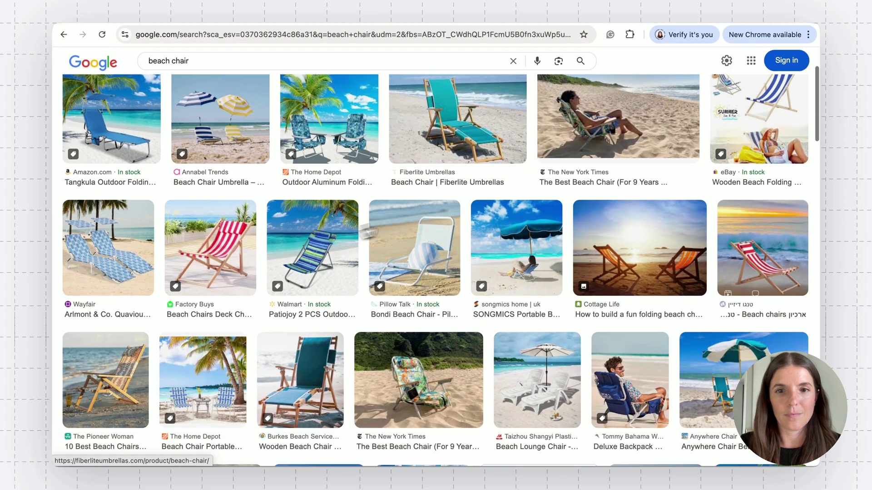
pyautogui.scroll(-2, 412, 209)
pyautogui.click(412, 209)
pyautogui.rightClick(632, 200)
pyautogui.click(654, 328)
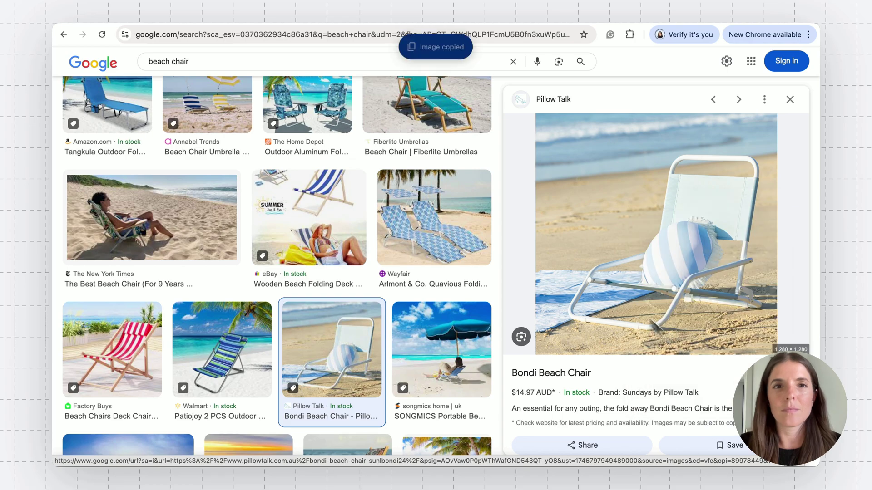
# - Switch back to the Rayon model and paste the copied beach chair image onto the canvas below the dining room photo
pyautogui.click(336, 22)
pyautogui.rightClick(386, 292)
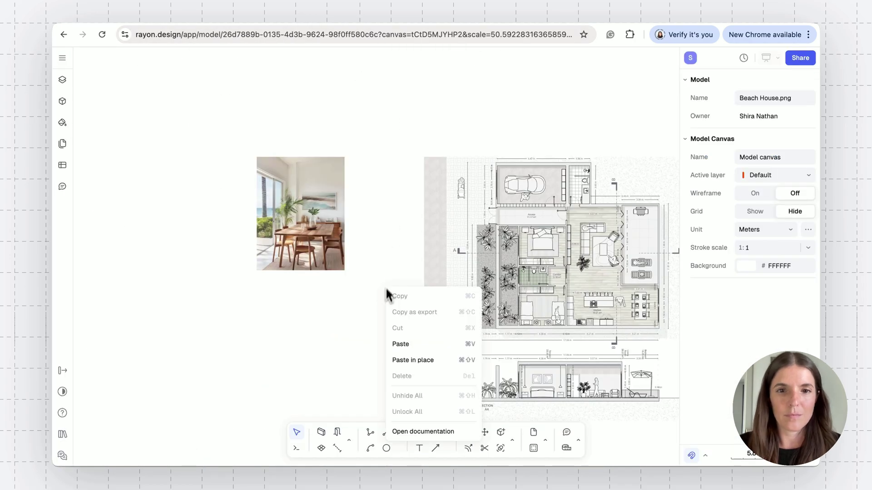
pyautogui.click(395, 340)
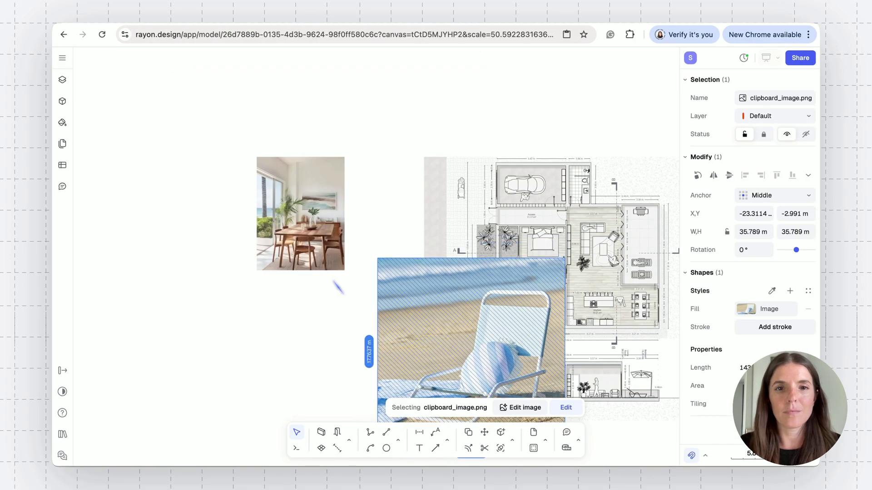
# - Remove the background from the pasted beach chair image, then shrink the cut-out and place it at the dining room photo's upper right corner
pyautogui.scroll(-3, 324, 354)
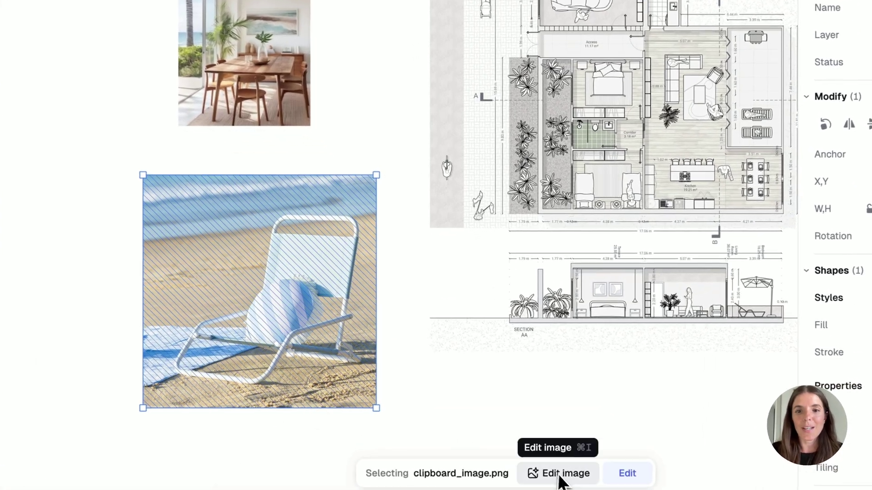
pyautogui.click(542, 445)
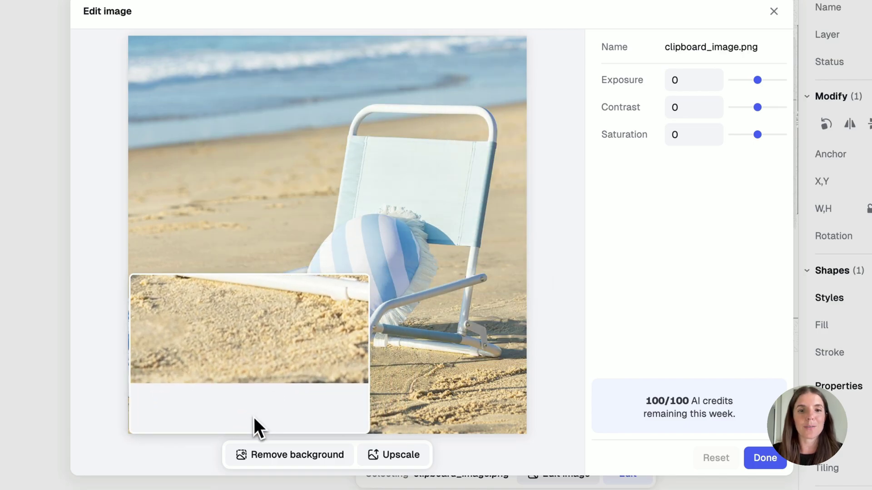
pyautogui.click(287, 461)
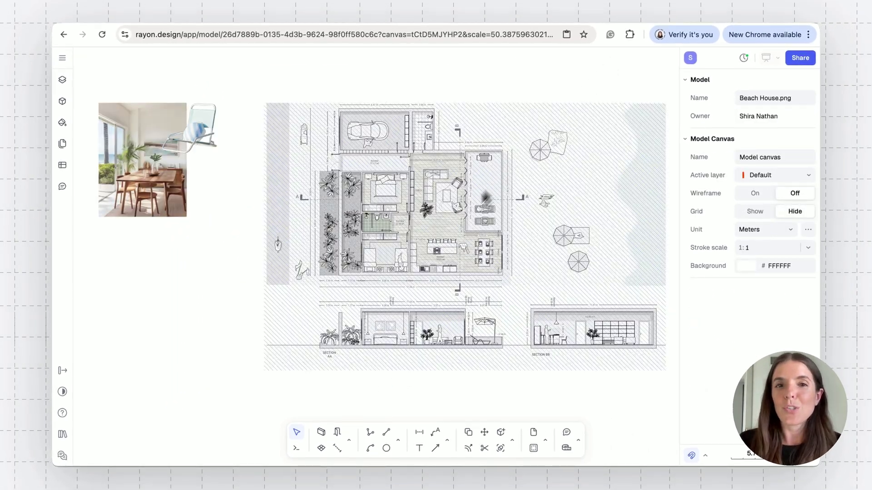
# - Leave the open beach house model and return to the model overview of the Personal workspace
pyautogui.scroll(-3, 453, 220)
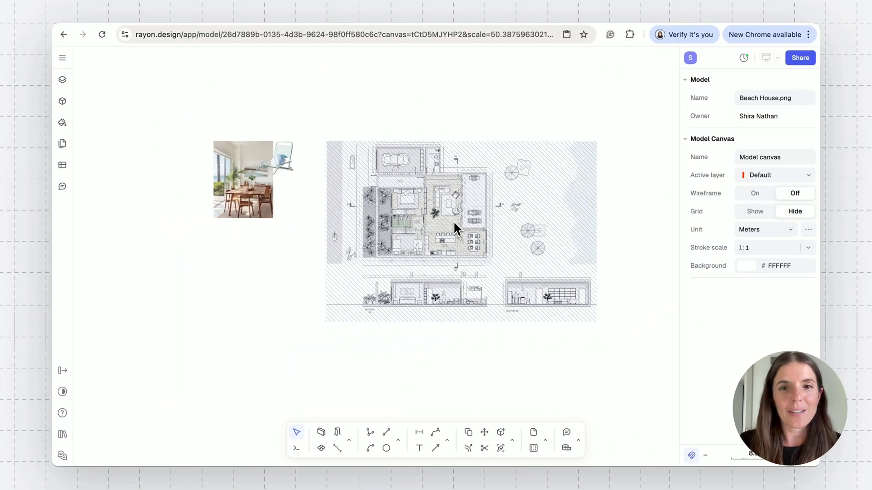
pyautogui.scroll(-3, 453, 221)
pyautogui.scroll(-3, 453, 220)
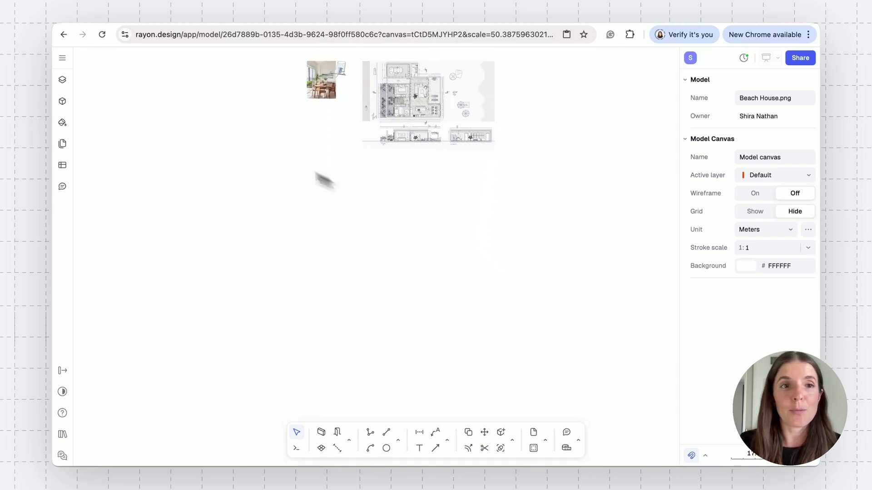
pyautogui.click(62, 57)
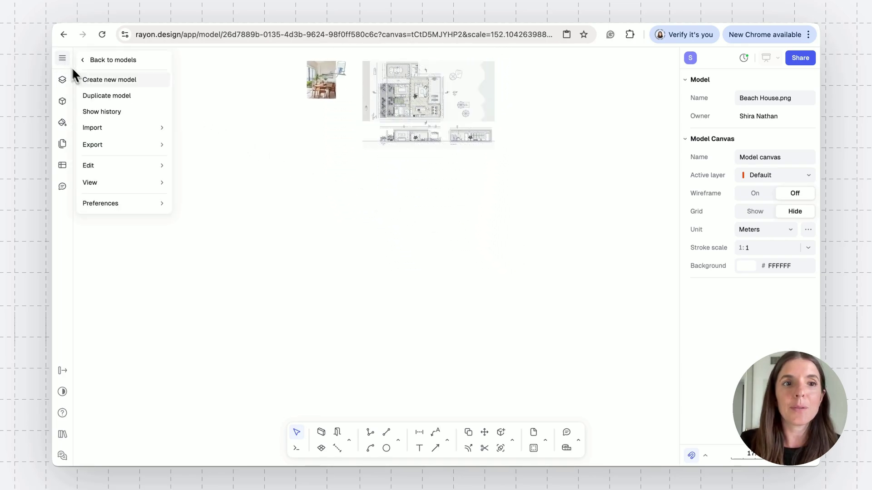
pyautogui.moveTo(116, 131)
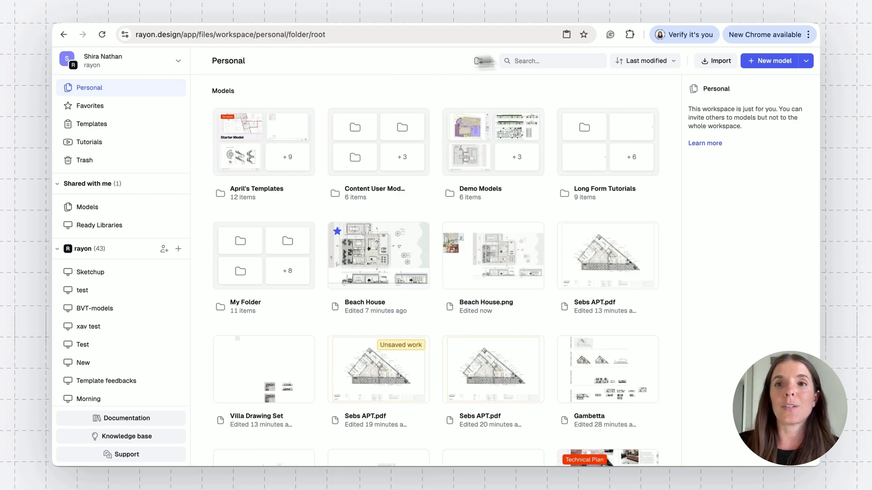
pyautogui.moveTo(722, 69)
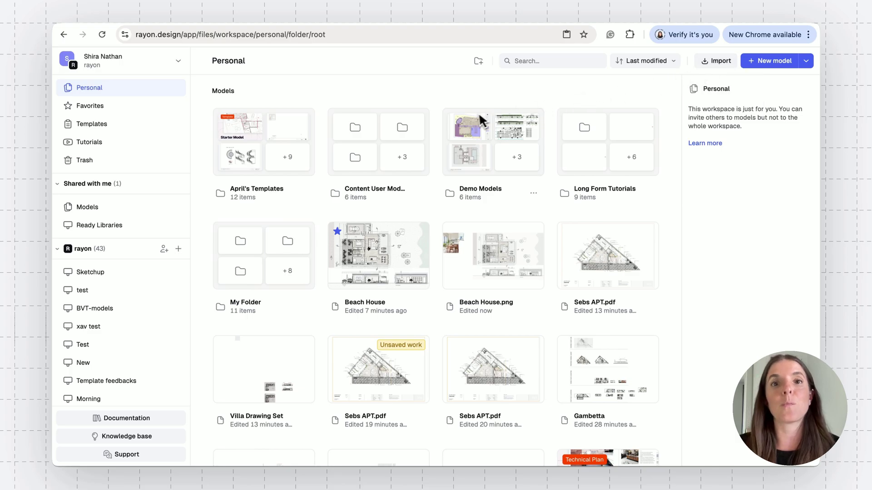